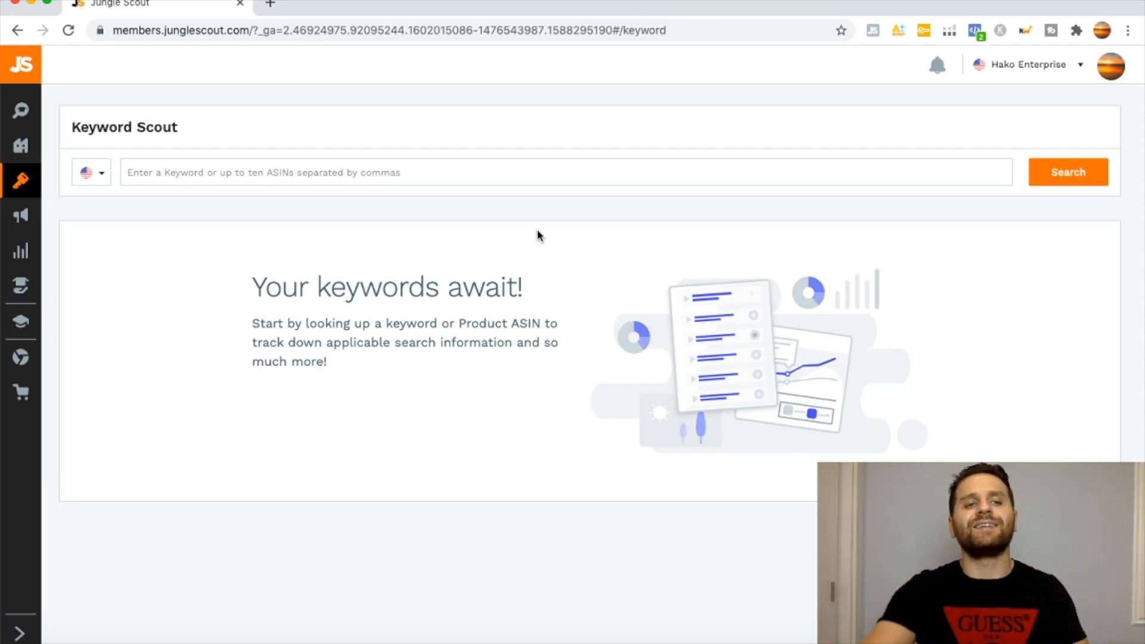
Search Keyword Scout for "garlic press" and download the keyword results as a CSV file.
{"action": "mouse_move", "coordinate": [8, 177]}
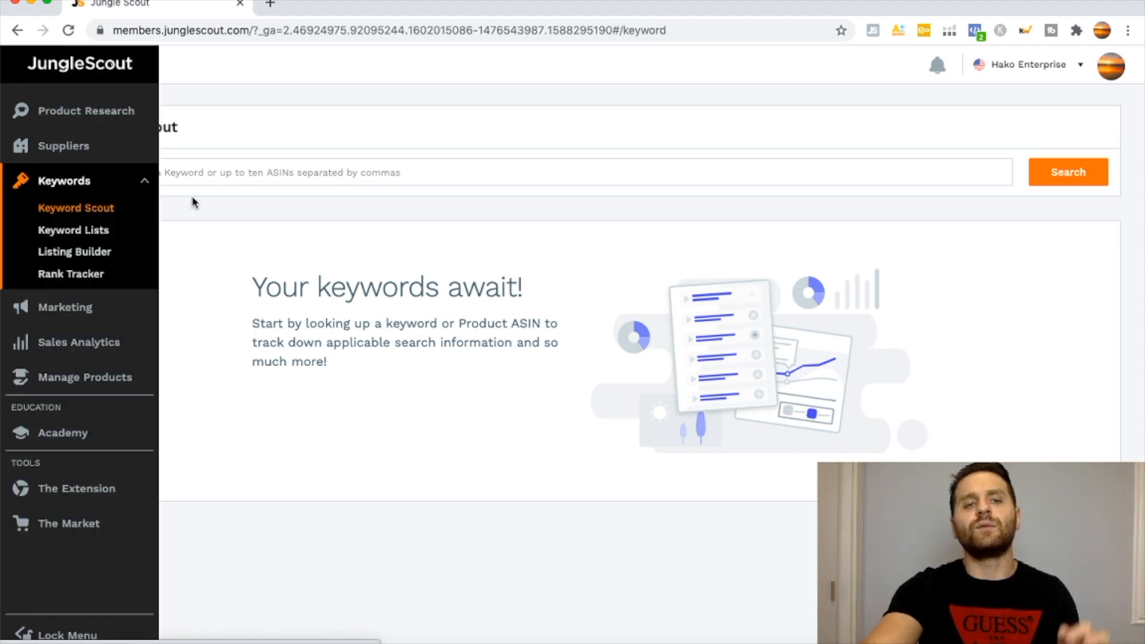
{"action": "left_click", "coordinate": [244, 168]}
{"action": "type", "text": "garli"}
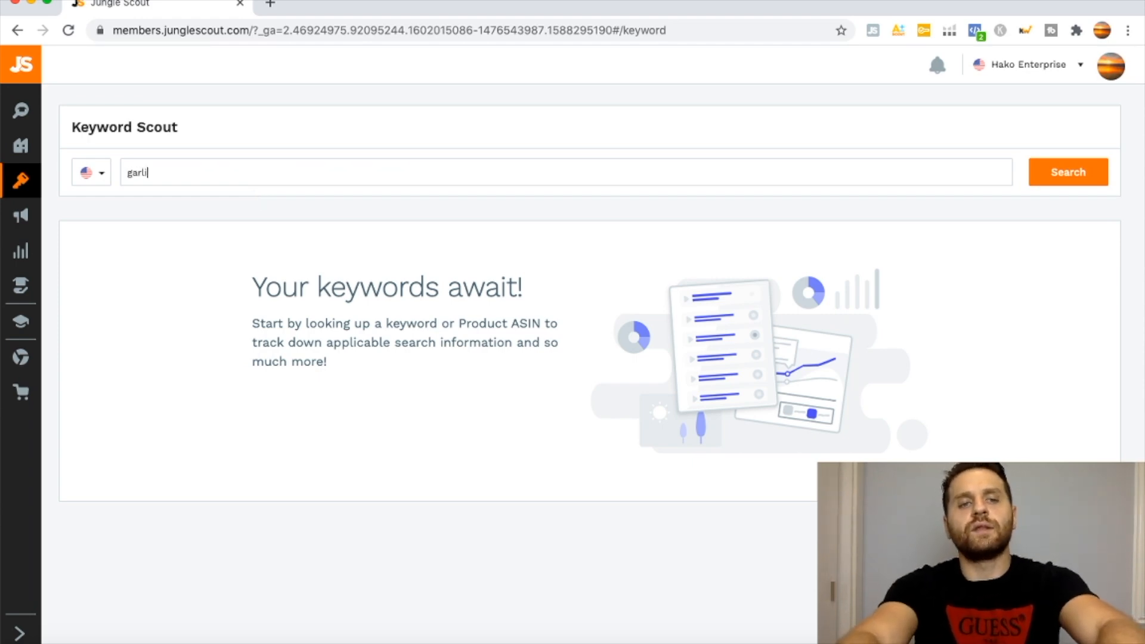
{"action": "type", "text": "c press"}
{"action": "key", "text": "Return"}
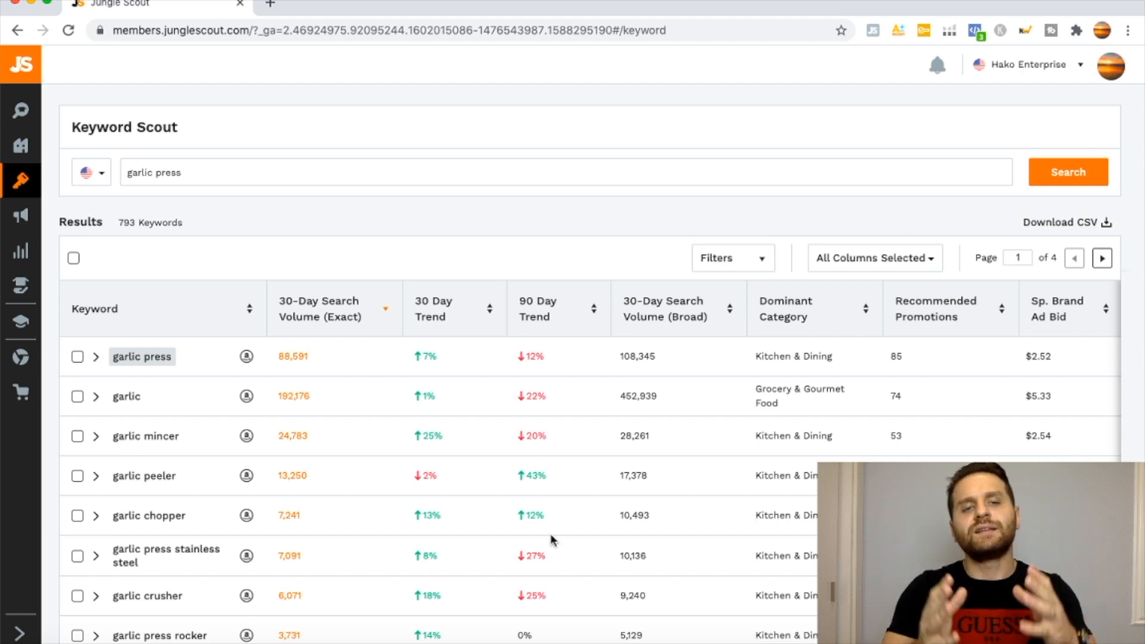
{"action": "mouse_move", "coordinate": [346, 327]}
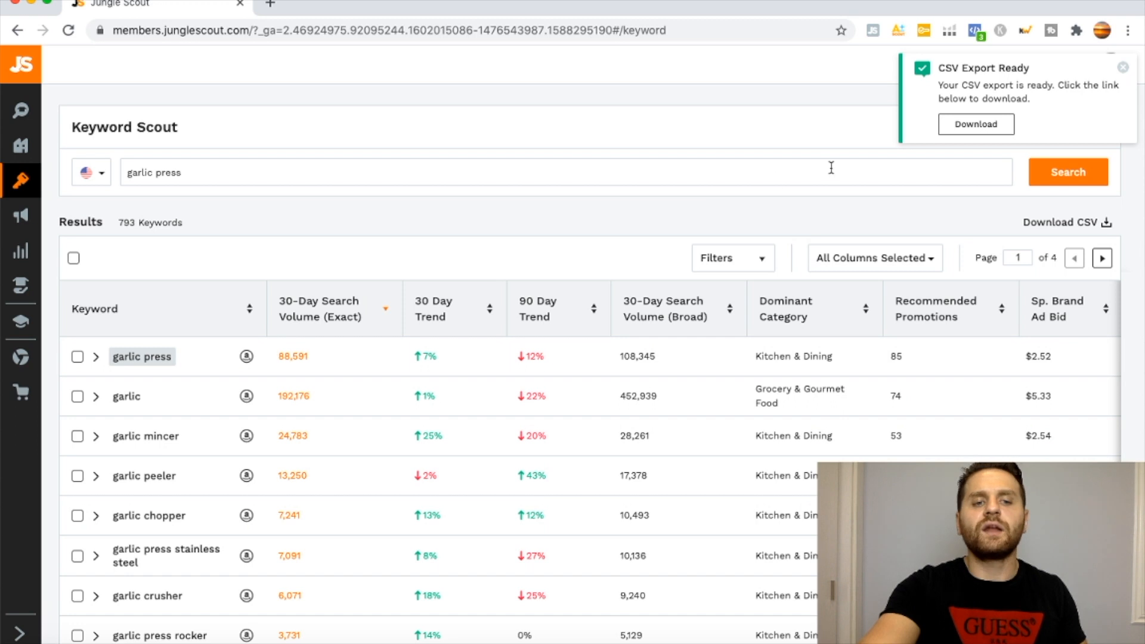
{"action": "left_click", "coordinate": [948, 132]}
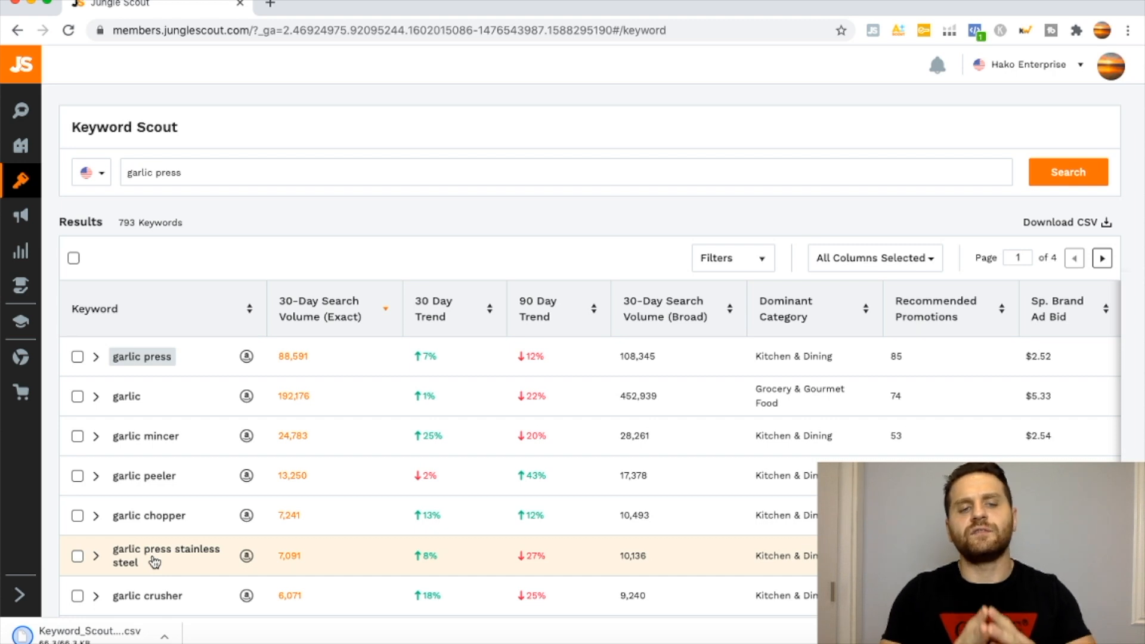
Look up the keyword "garlic press stainless steel" from the results and download its keyword list as a CSV file.
{"action": "left_click", "coordinate": [153, 560]}
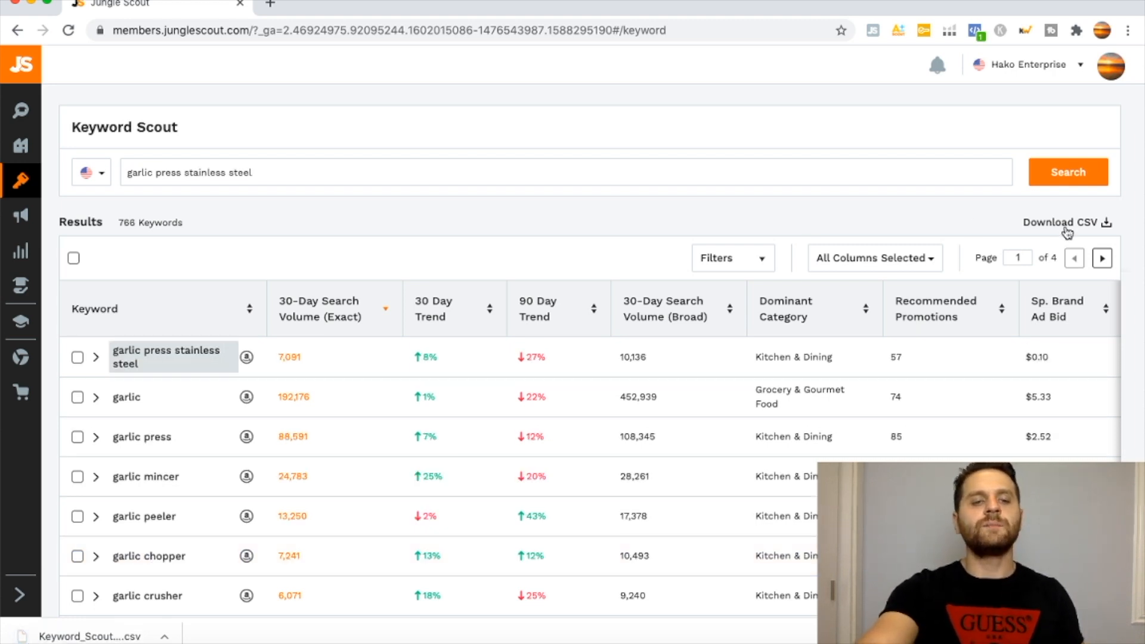
{"action": "scroll", "coordinate": [662, 237], "scroll_direction": "down", "scroll_amount": 1}
{"action": "scroll", "coordinate": [662, 237], "scroll_direction": "down", "scroll_amount": 3}
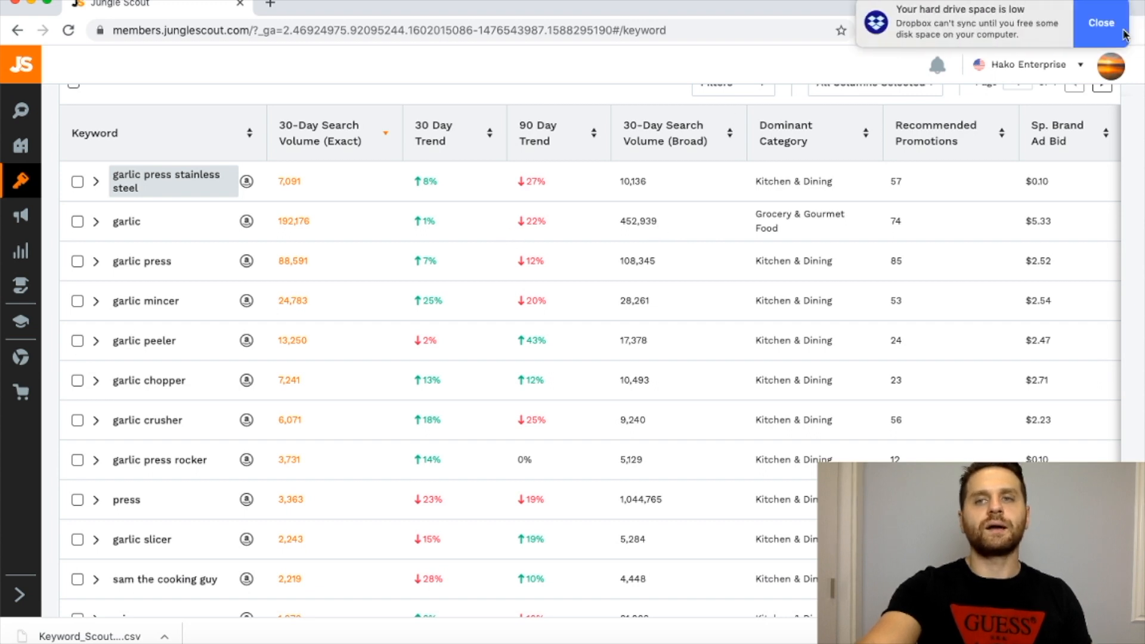
{"action": "left_click", "coordinate": [1124, 31]}
{"action": "scroll", "coordinate": [173, 324], "scroll_direction": "down", "scroll_amount": 10}
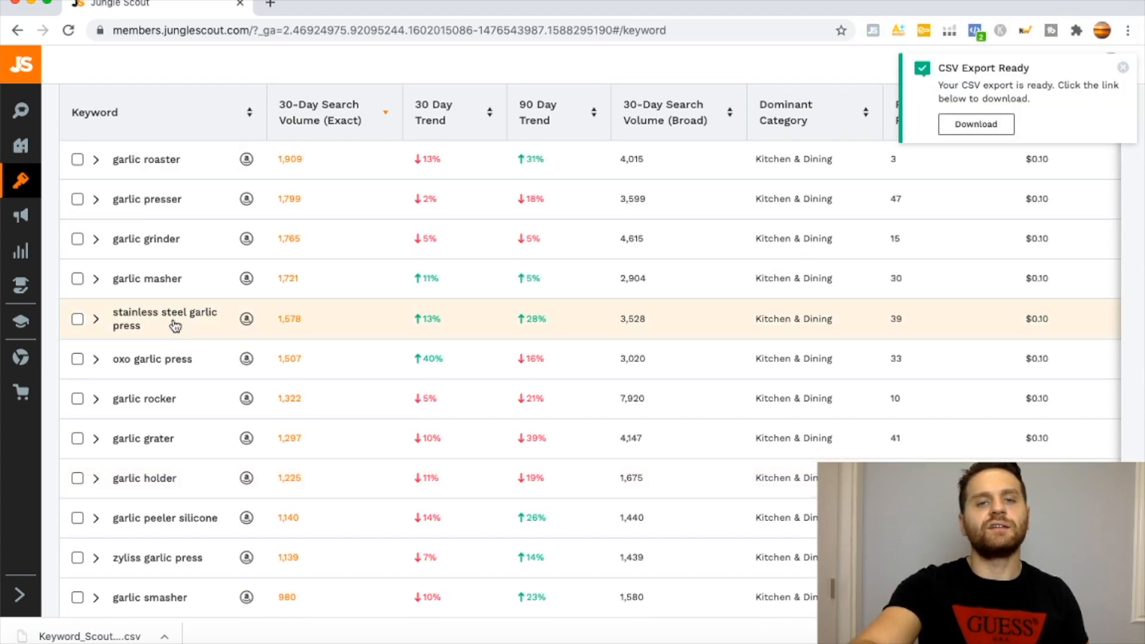
{"action": "left_click", "coordinate": [970, 128]}
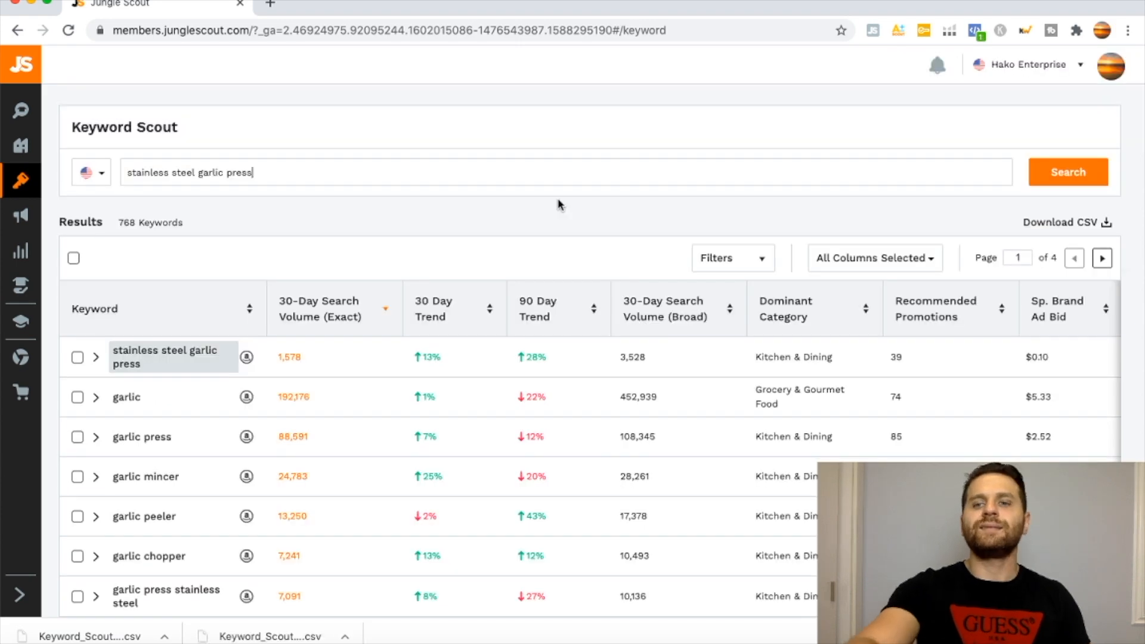
Export the "stainless steel garlic press" keyword results as CSV and download the file.
{"action": "left_click", "coordinate": [1067, 226]}
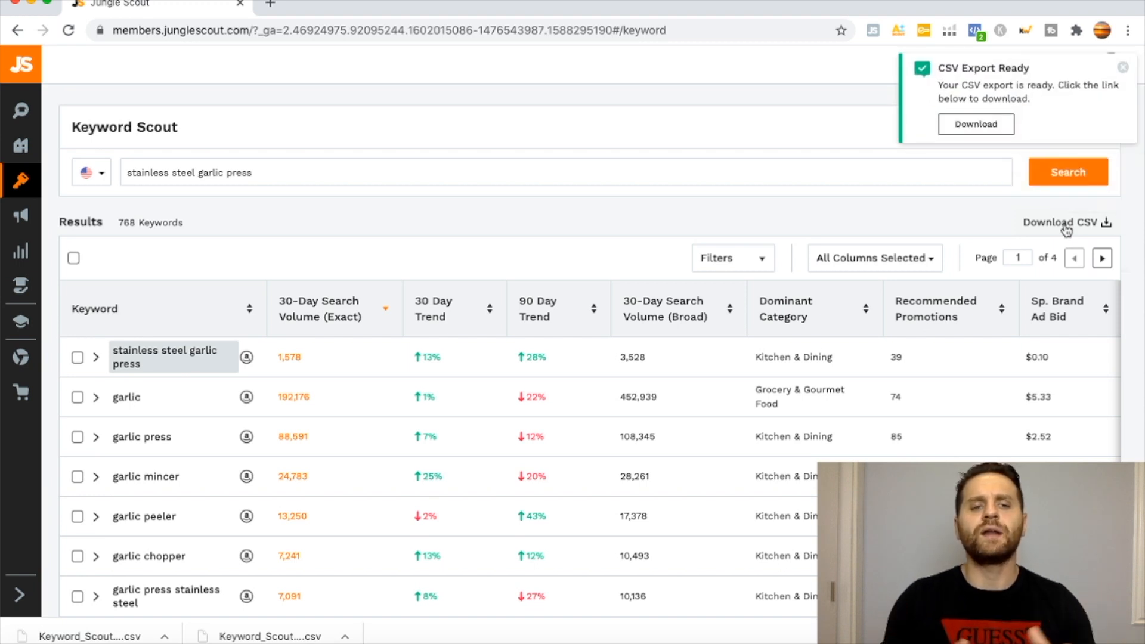
{"action": "left_click", "coordinate": [956, 126]}
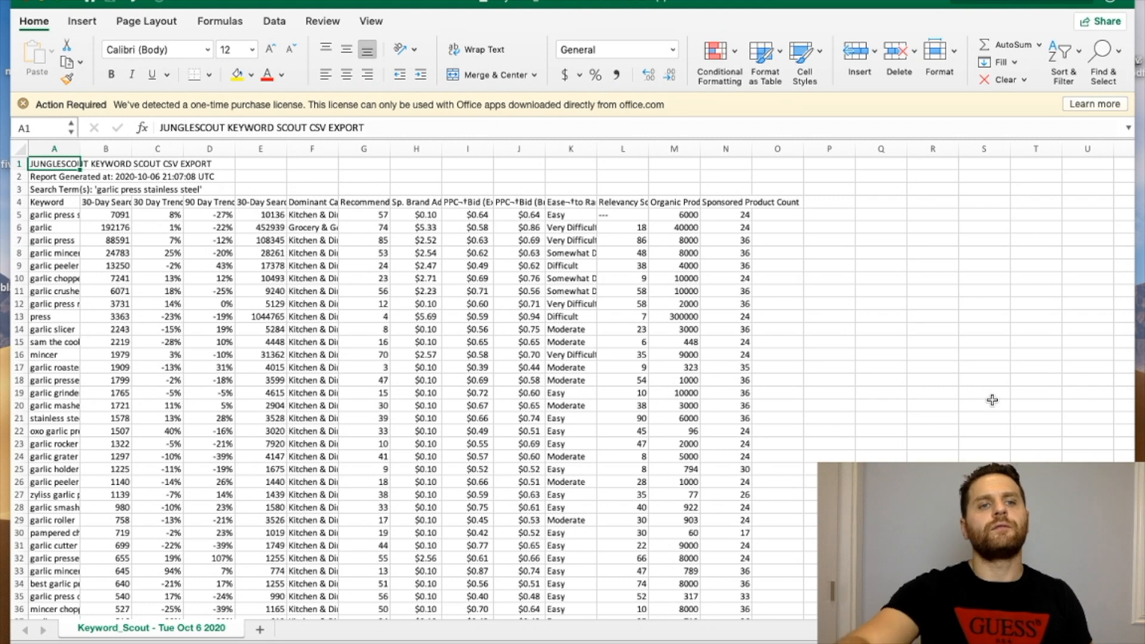
In Excel, copy keywords A5:A30 of the "garlic press stainless steel" export into column Q, starting at Q5.
{"action": "left_click", "coordinate": [64, 216]}
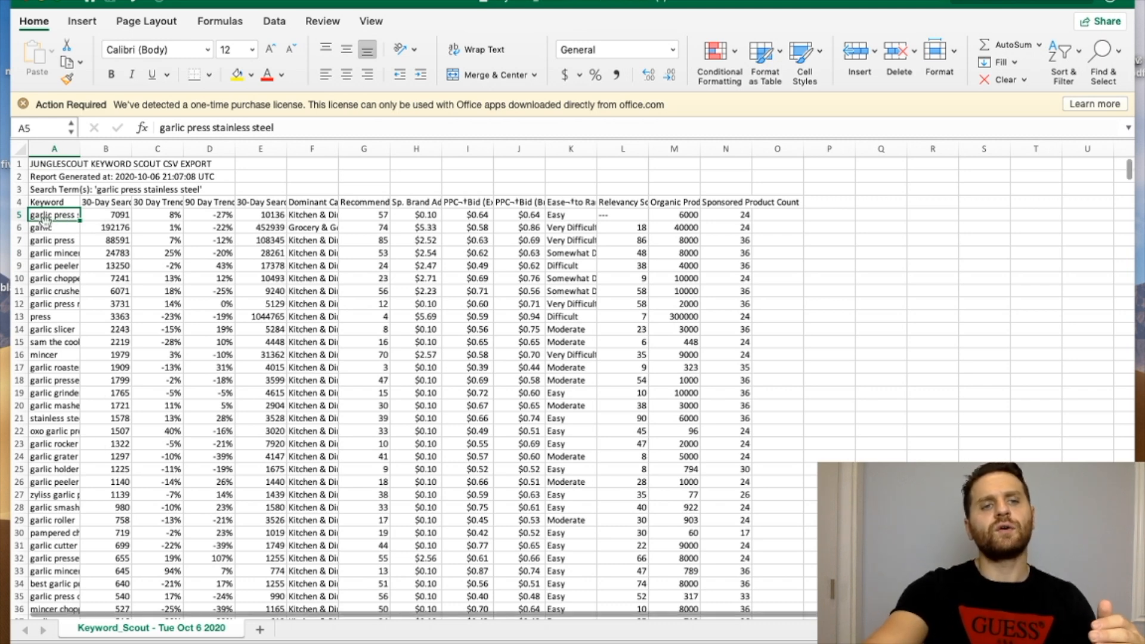
{"action": "mouse_move", "coordinate": [46, 216]}
{"action": "left_mouse_down"}
{"action": "mouse_move", "coordinate": [52, 416]}
{"action": "mouse_move", "coordinate": [37, 528]}
{"action": "left_mouse_up"}
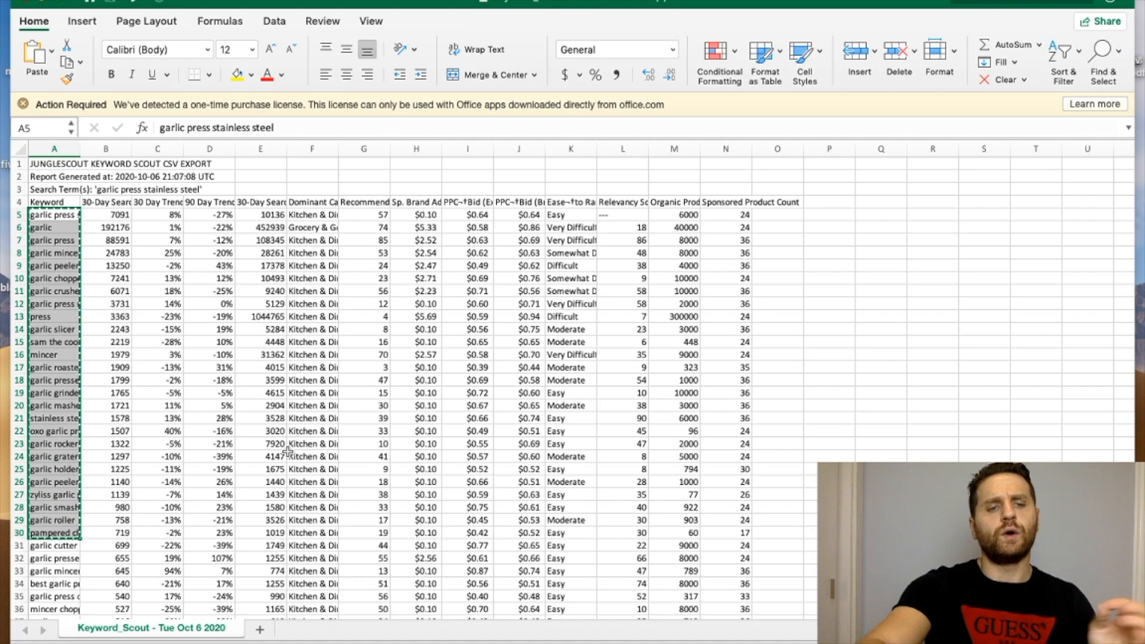
{"action": "left_click", "coordinate": [901, 212]}
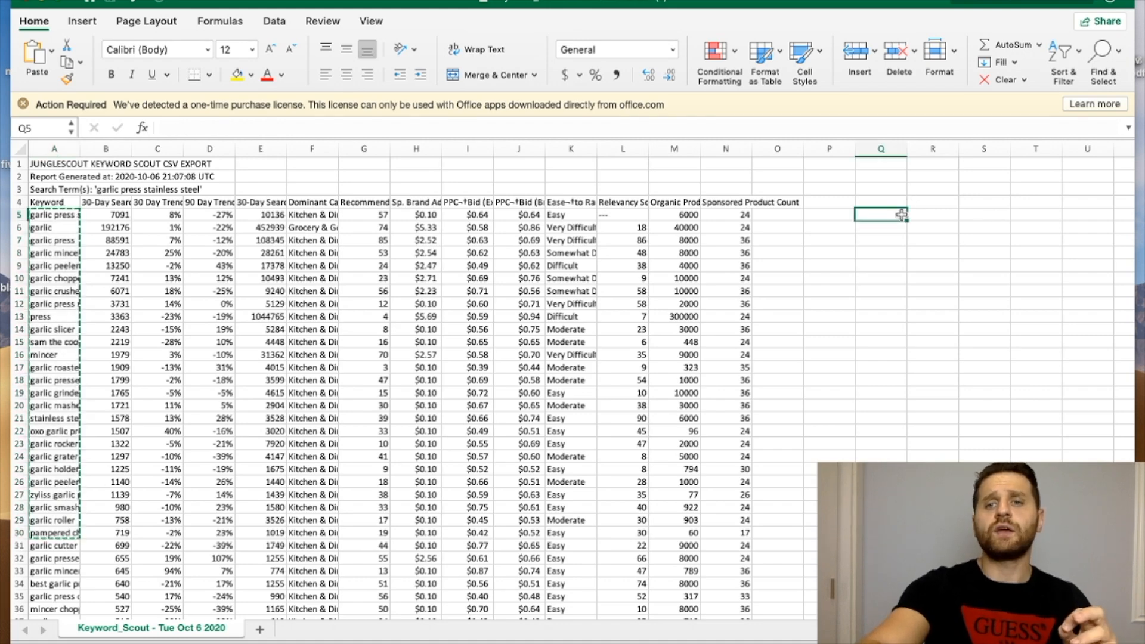
{"action": "key", "text": "super+v"}
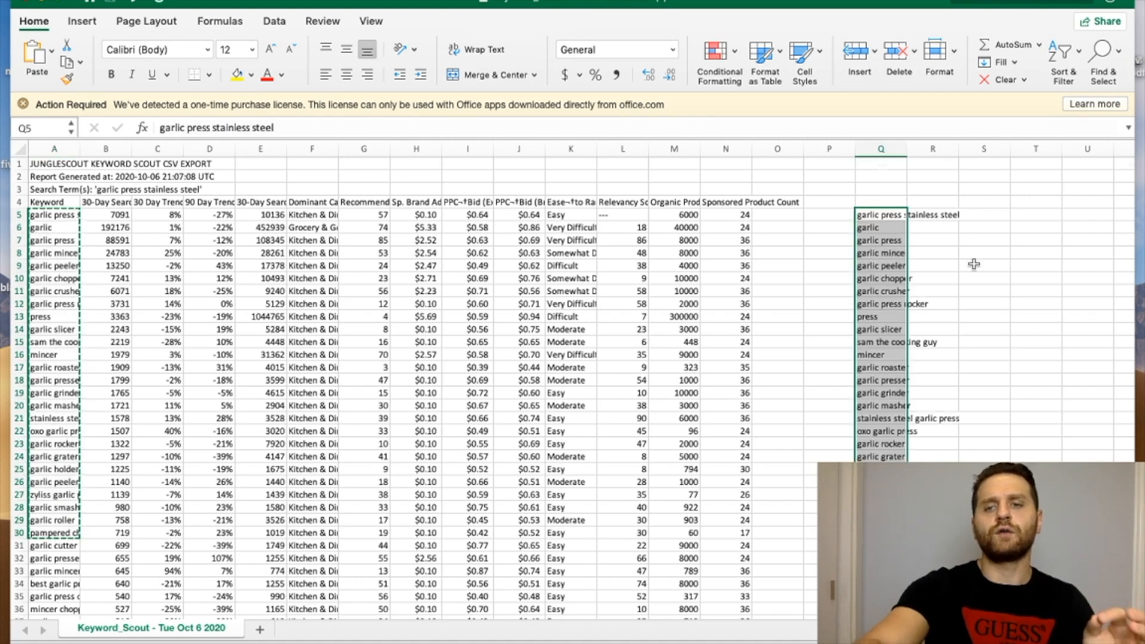
{"action": "scroll", "coordinate": [901, 214], "scroll_direction": "down", "scroll_amount": 3}
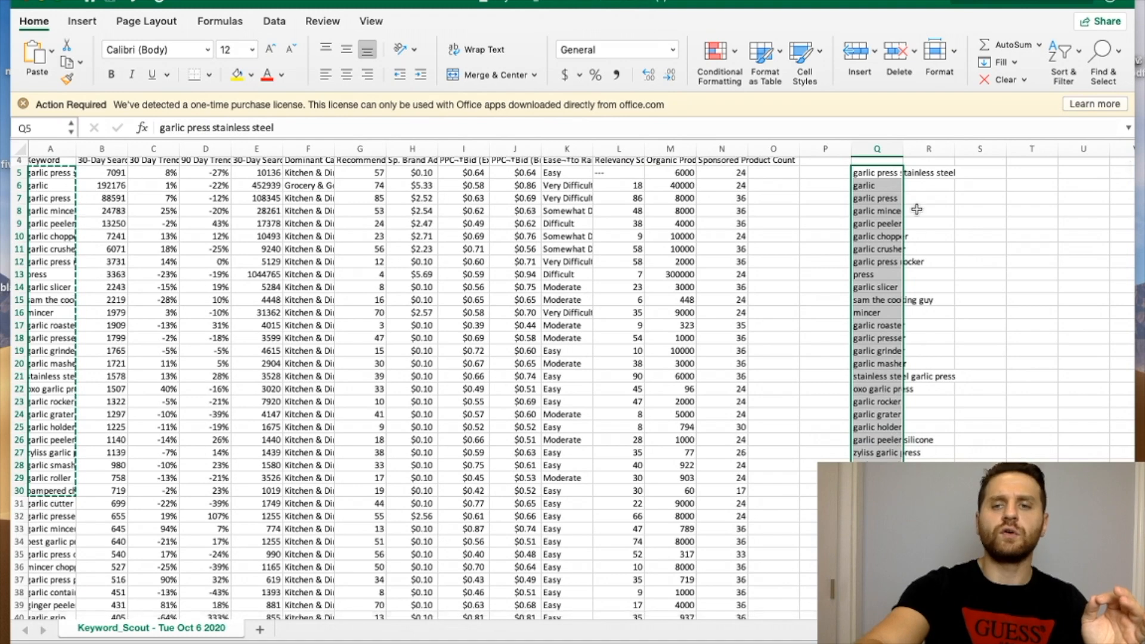
{"action": "scroll", "coordinate": [925, 460], "scroll_direction": "up", "scroll_amount": 3}
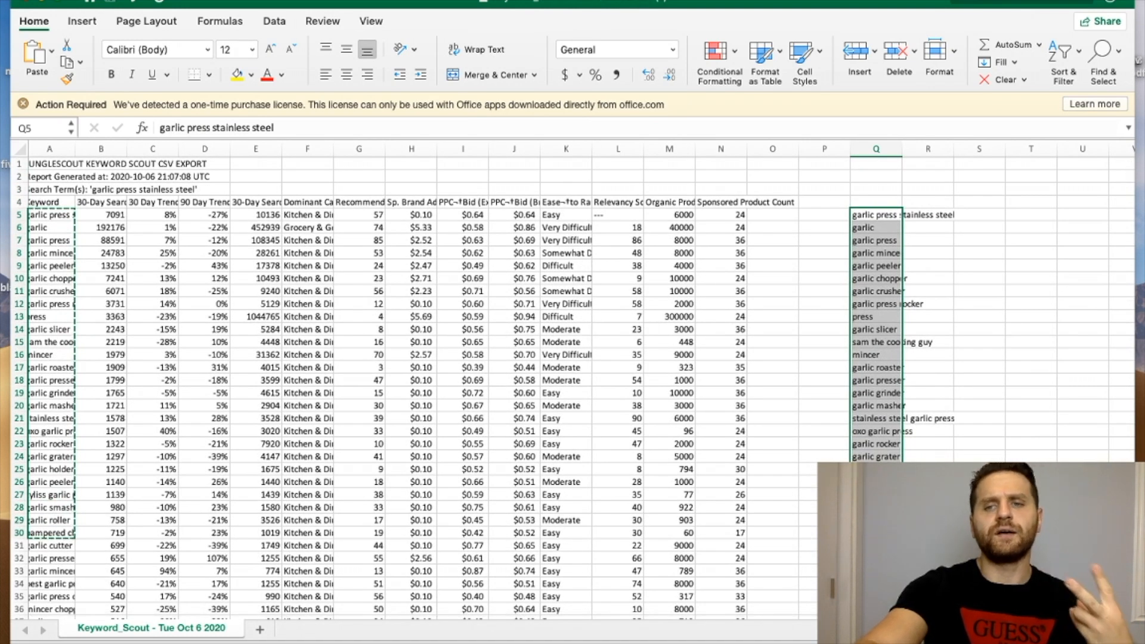
{"action": "scroll", "coordinate": [573, 382], "scroll_direction": "down", "scroll_amount": 1}
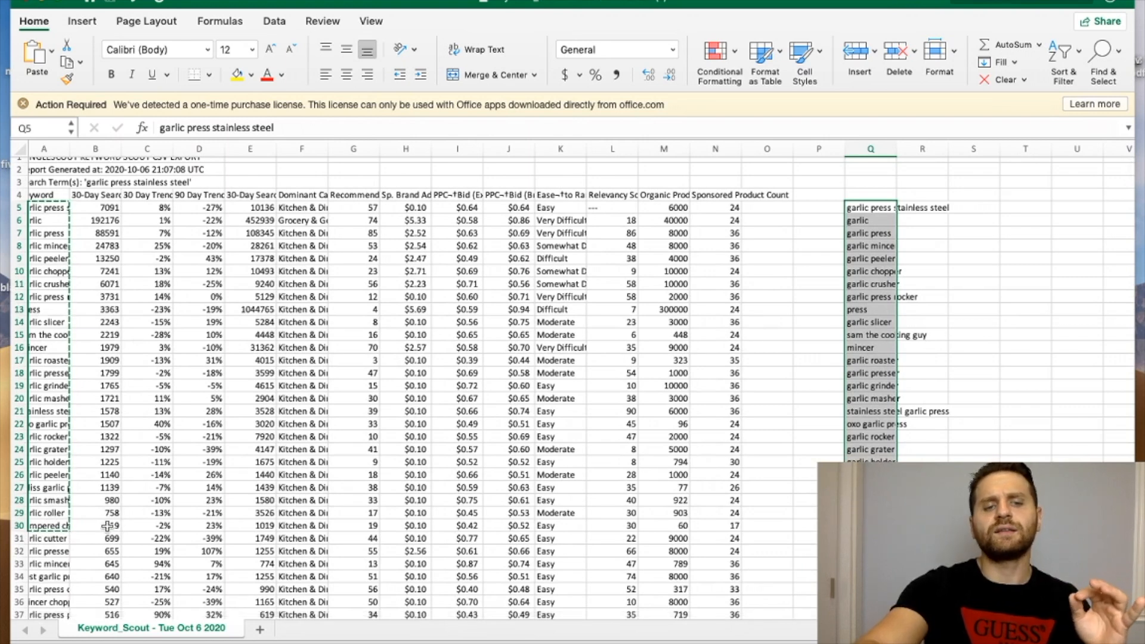
Copy keywords A5:A28 from the "stainless steel garlic press" export into column Q of the first workbook, starting at Q31.
{"action": "left_click", "coordinate": [871, 538]}
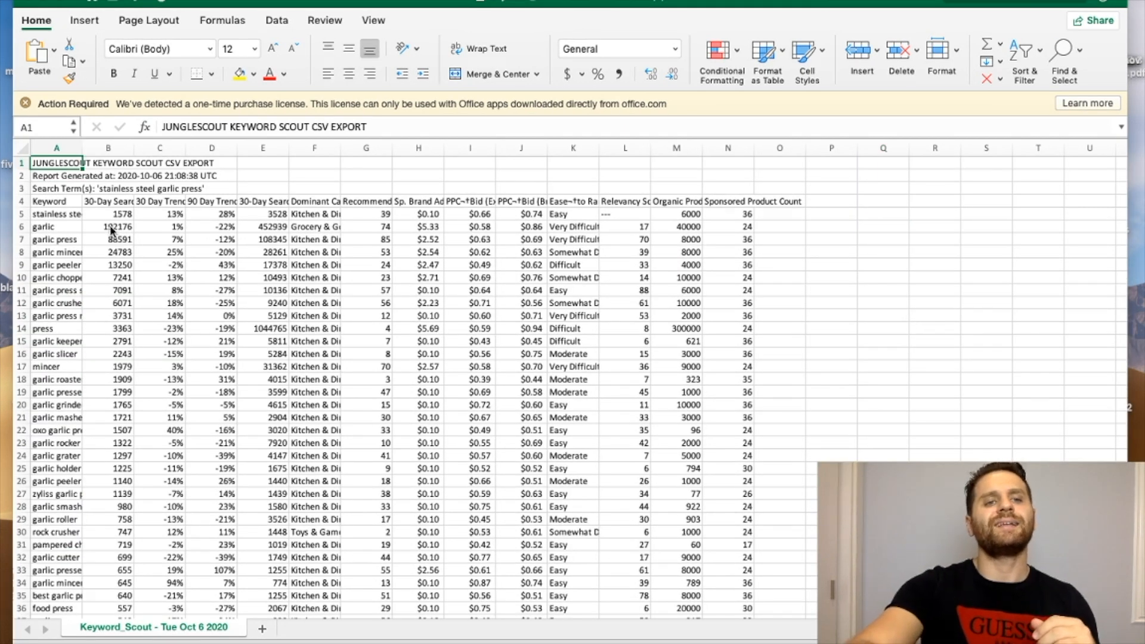
{"action": "left_click_drag", "start_coordinate": [65, 214], "coordinate": [33, 508]}
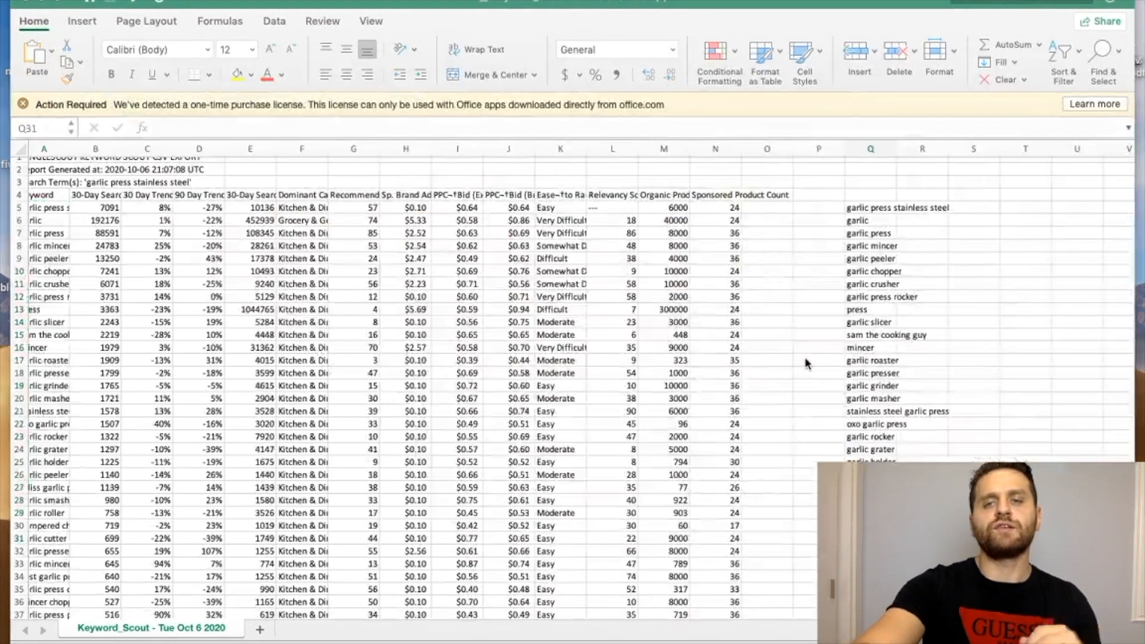
{"action": "scroll", "coordinate": [804, 357], "scroll_direction": "down", "scroll_amount": 3}
{"action": "scroll", "coordinate": [804, 357], "scroll_direction": "up", "scroll_amount": 3}
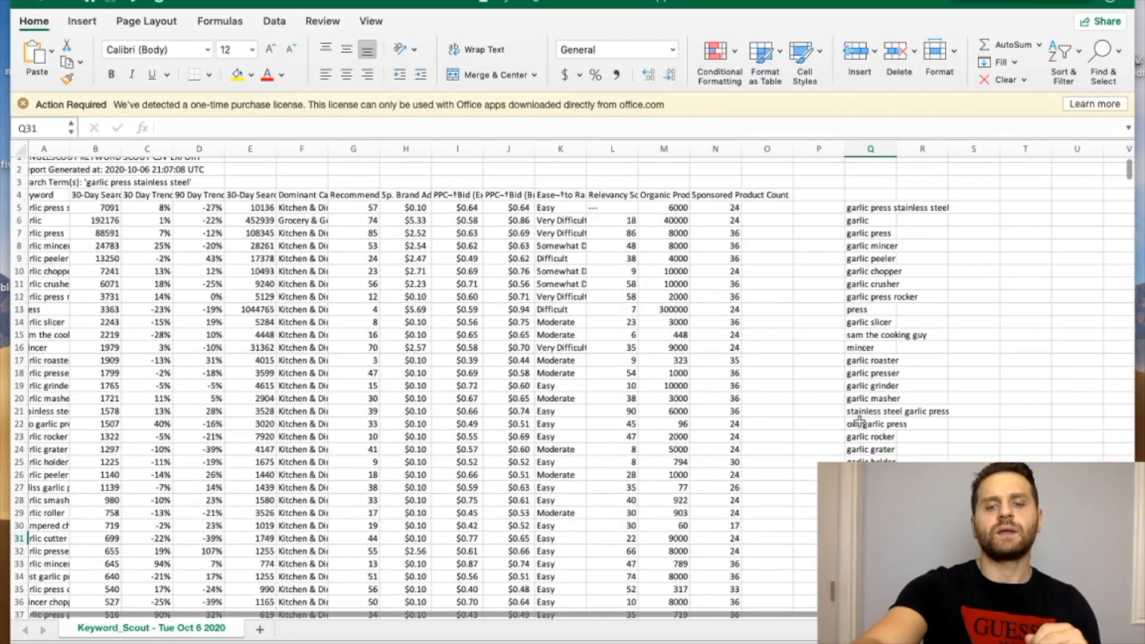
{"action": "left_click", "coordinate": [859, 414]}
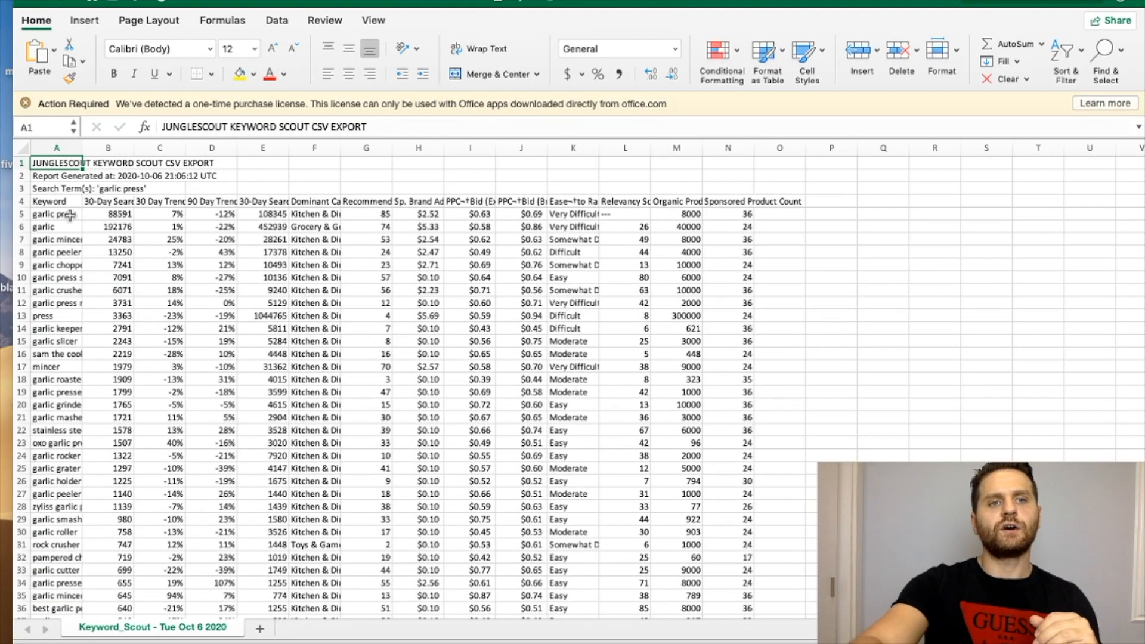
Copy keywords A5:A29 from the "garlic press" export and append them to the combined list, starting at Q55.
{"action": "left_click_drag", "start_coordinate": [52, 214], "coordinate": [50, 516]}
{"action": "key", "text": "super+c"}
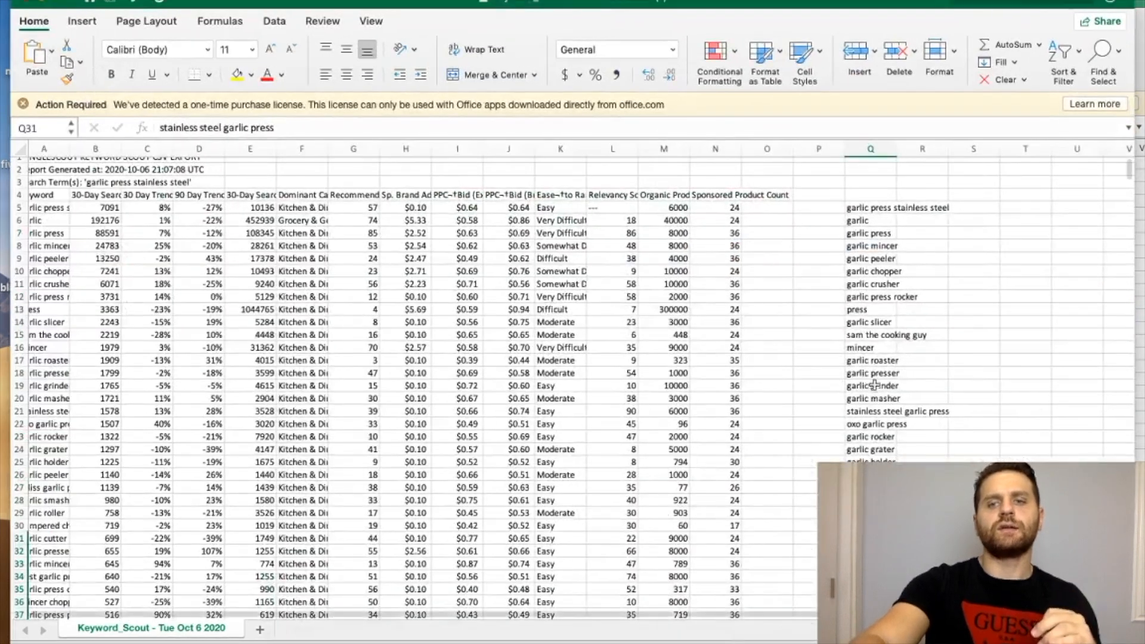
{"action": "key", "text": "super+v"}
{"action": "scroll", "coordinate": [865, 374], "scroll_direction": "down", "scroll_amount": 10}
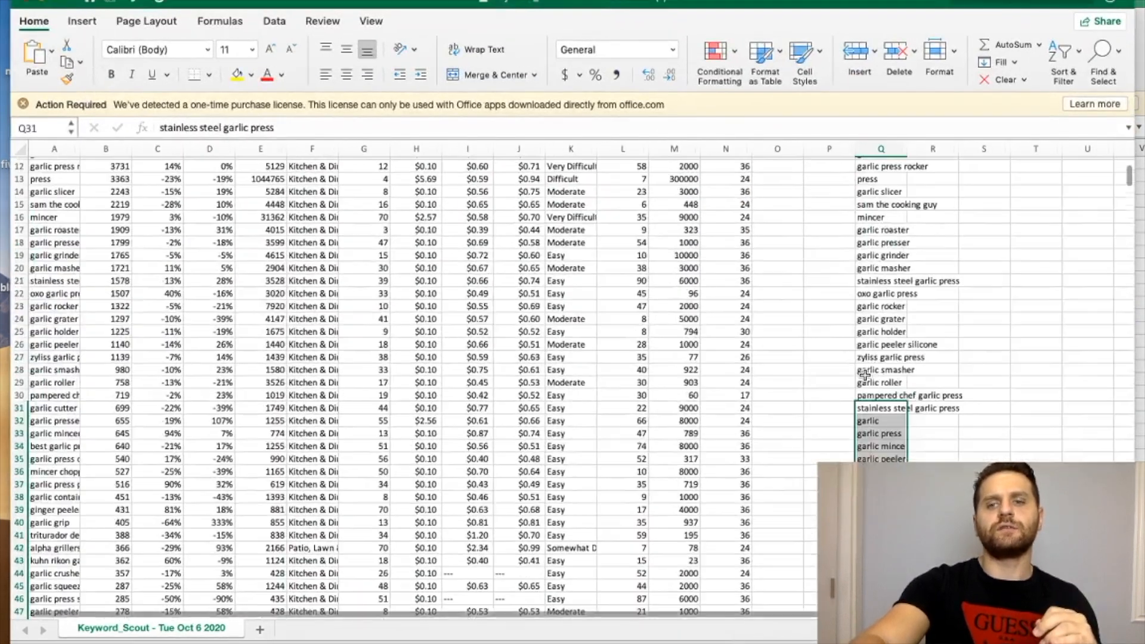
{"action": "scroll", "coordinate": [864, 374], "scroll_direction": "down", "scroll_amount": 5}
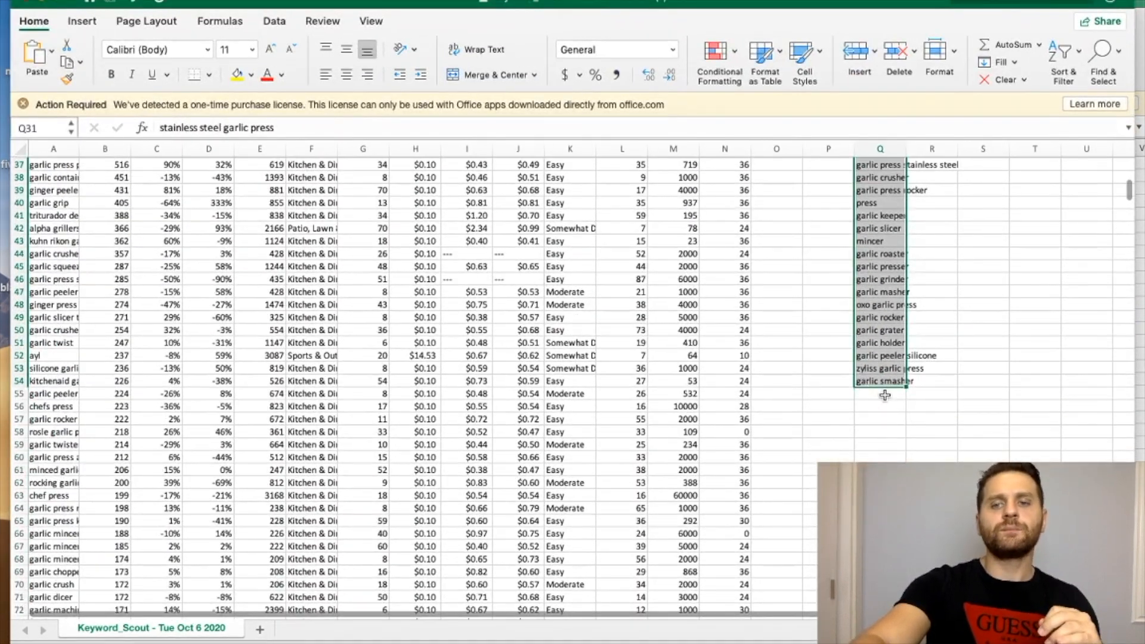
{"action": "scroll", "coordinate": [972, 300], "scroll_direction": "down", "scroll_amount": 20}
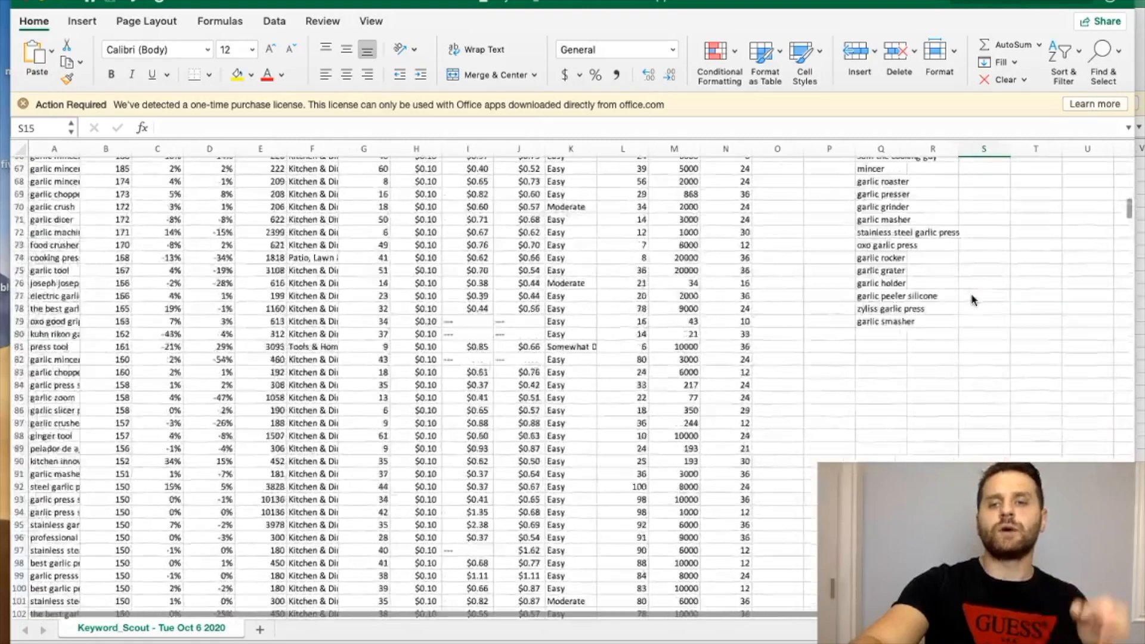
Review the combined keyword list in column Q, then select and copy all of it from Q5 down.
{"action": "scroll", "coordinate": [972, 300], "scroll_direction": "up", "scroll_amount": 20}
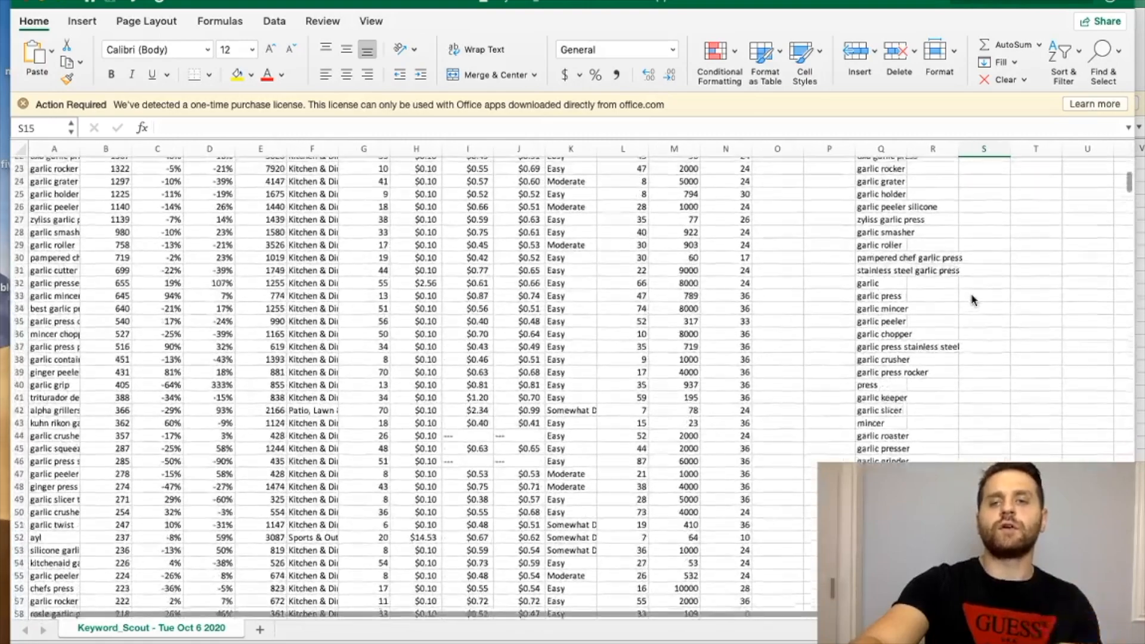
{"action": "scroll", "coordinate": [972, 300], "scroll_direction": "up", "scroll_amount": 8}
{"action": "scroll", "coordinate": [969, 309], "scroll_direction": "down", "scroll_amount": 9}
{"action": "scroll", "coordinate": [969, 310], "scroll_direction": "down", "scroll_amount": 9}
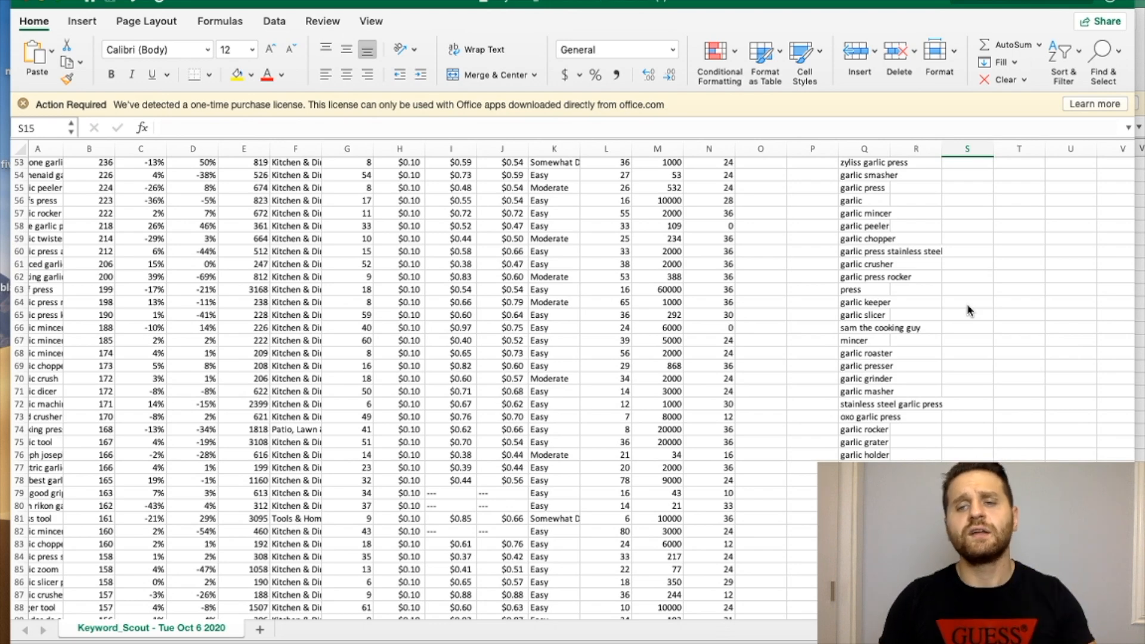
{"action": "scroll", "coordinate": [969, 310], "scroll_direction": "up", "scroll_amount": 15}
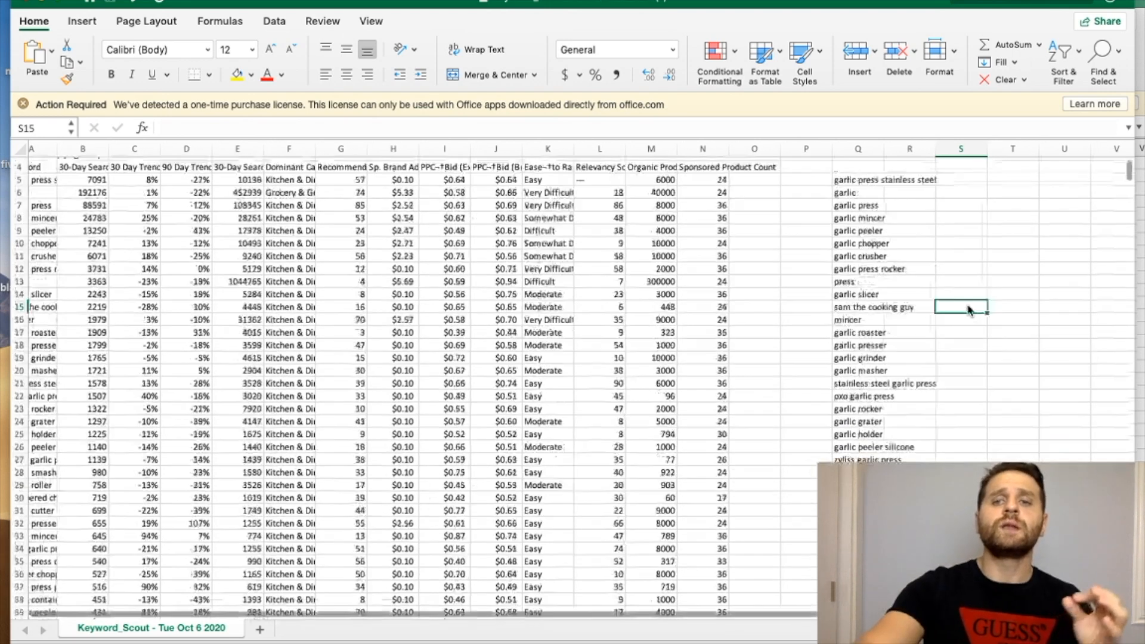
{"action": "left_click_drag", "start_coordinate": [846, 213], "coordinate": [901, 635]}
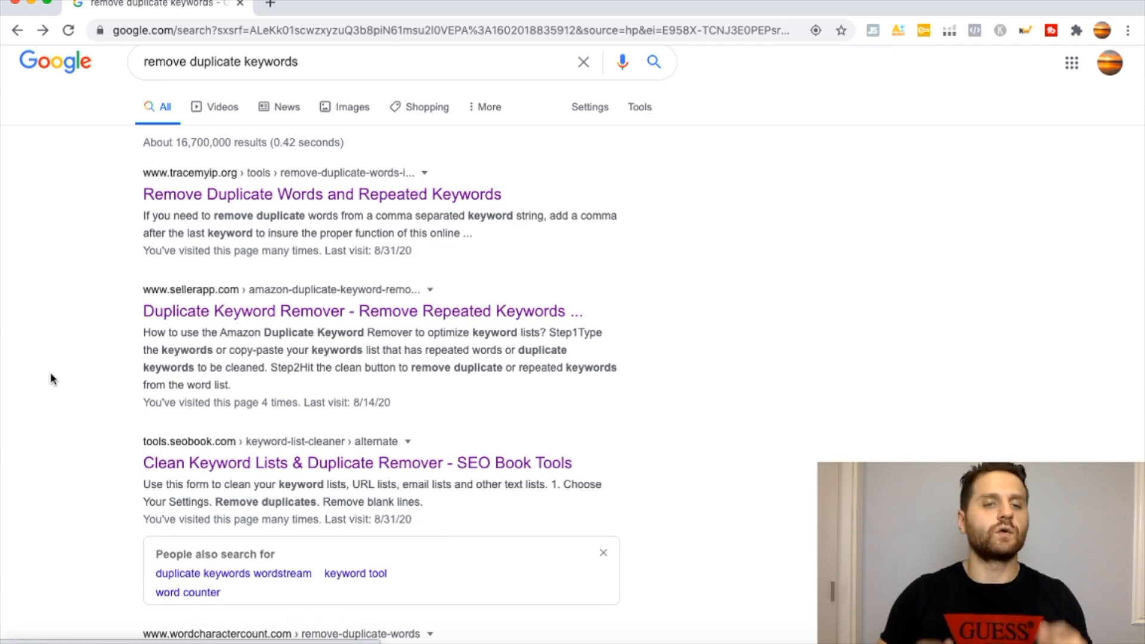
In the browser, open the SEO Book Clean Keyword Lists & Duplicate Remover tool from the Google results.
{"action": "left_click_drag", "start_coordinate": [122, 442], "coordinate": [235, 438]}
{"action": "left_click", "coordinate": [239, 474]}
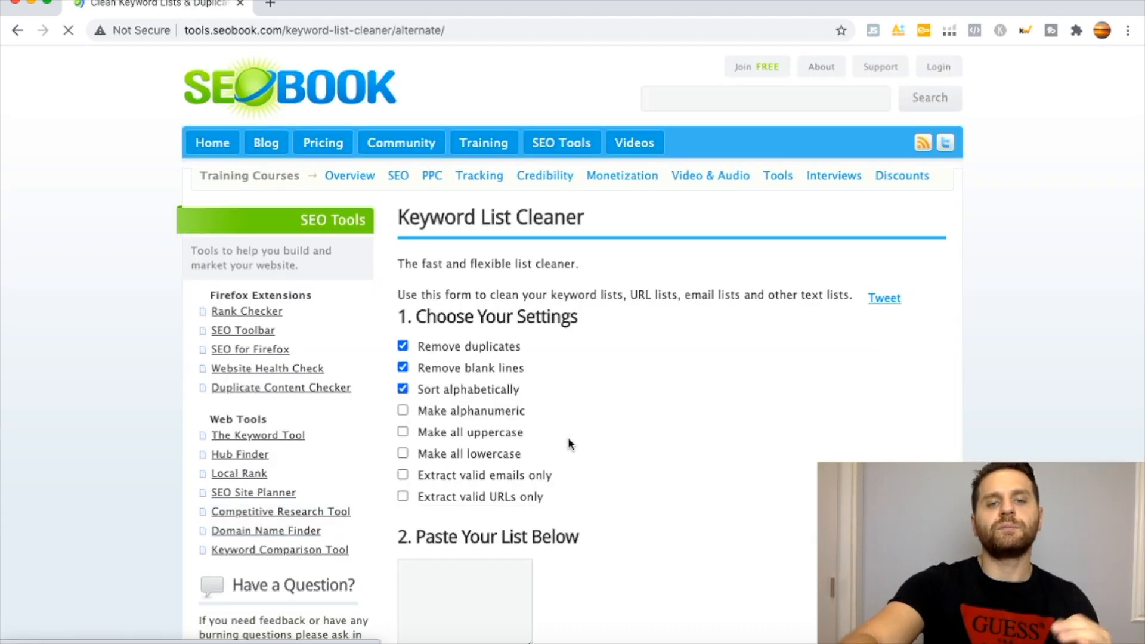
{"action": "scroll", "coordinate": [536, 441], "scroll_direction": "down", "scroll_amount": 3}
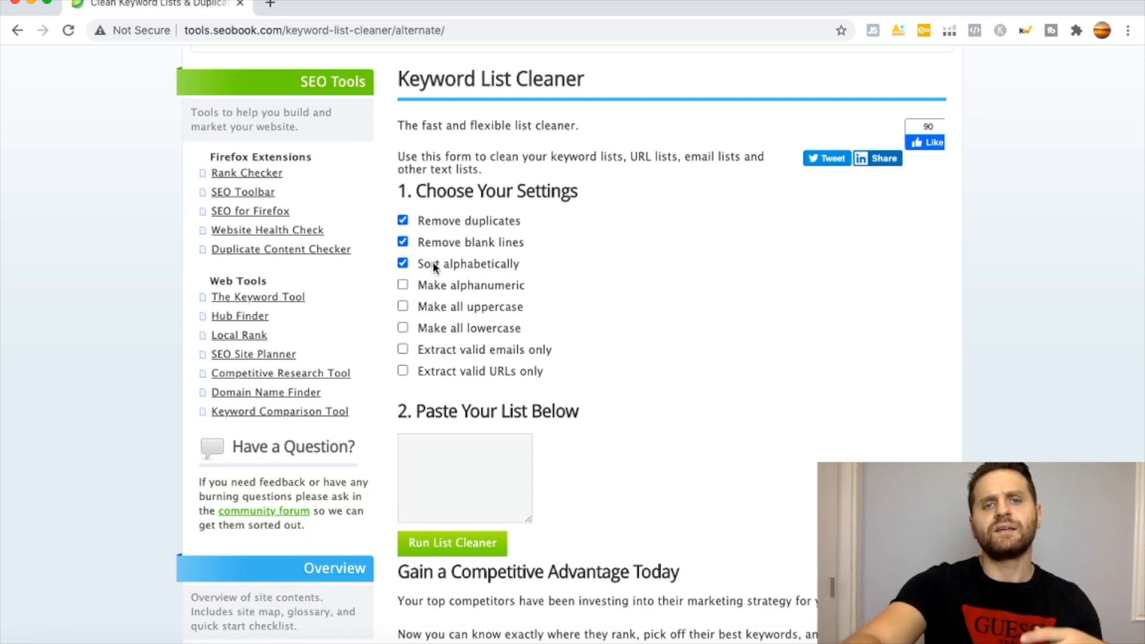
Paste the combined keyword list into the Keyword List Cleaner, run it to remove duplicates, and check how many items remain.
{"action": "left_click", "coordinate": [448, 491]}
{"action": "key", "text": "super+v"}
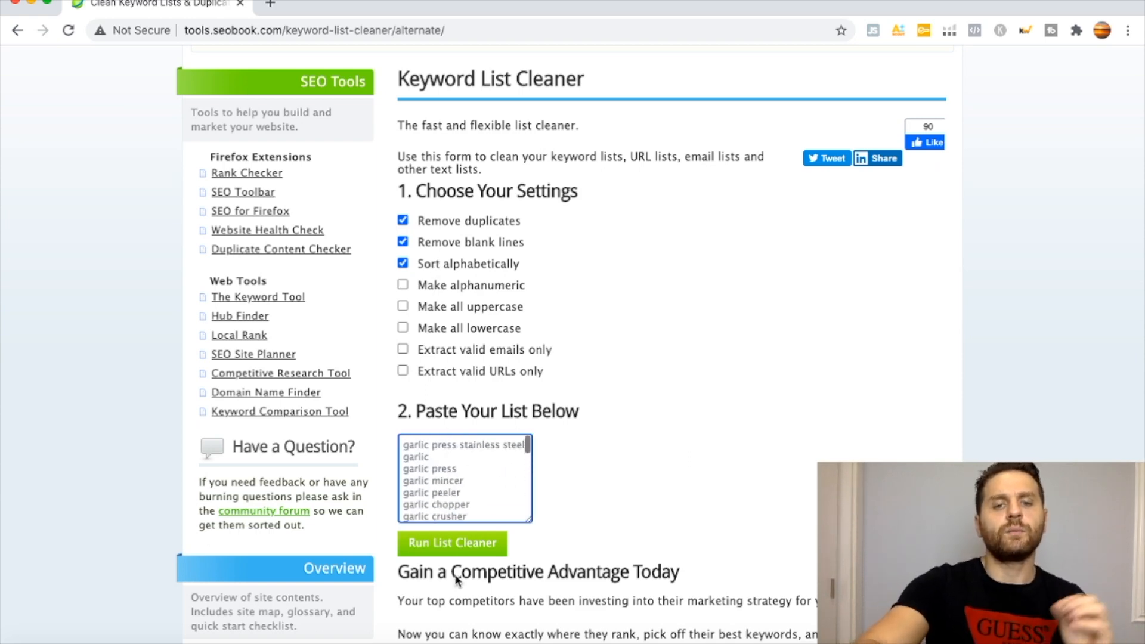
{"action": "left_click", "coordinate": [452, 543]}
{"action": "scroll", "coordinate": [594, 493], "scroll_direction": "down", "scroll_amount": 5}
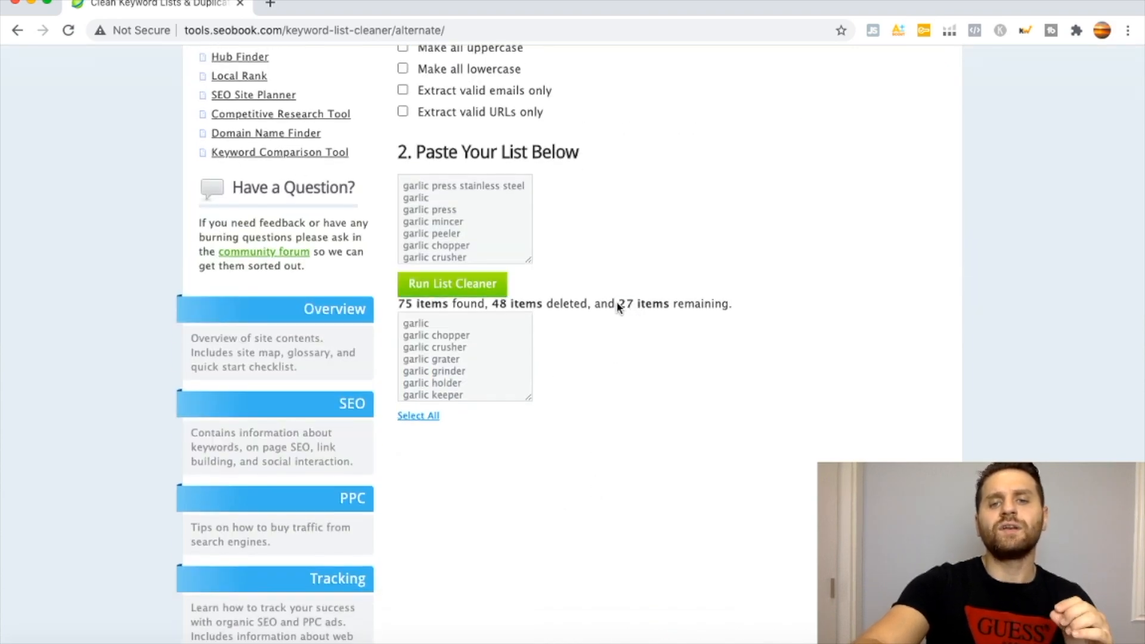
{"action": "left_click_drag", "start_coordinate": [617, 305], "coordinate": [762, 305]}
{"action": "scroll", "coordinate": [453, 357], "scroll_direction": "up", "scroll_amount": 1}
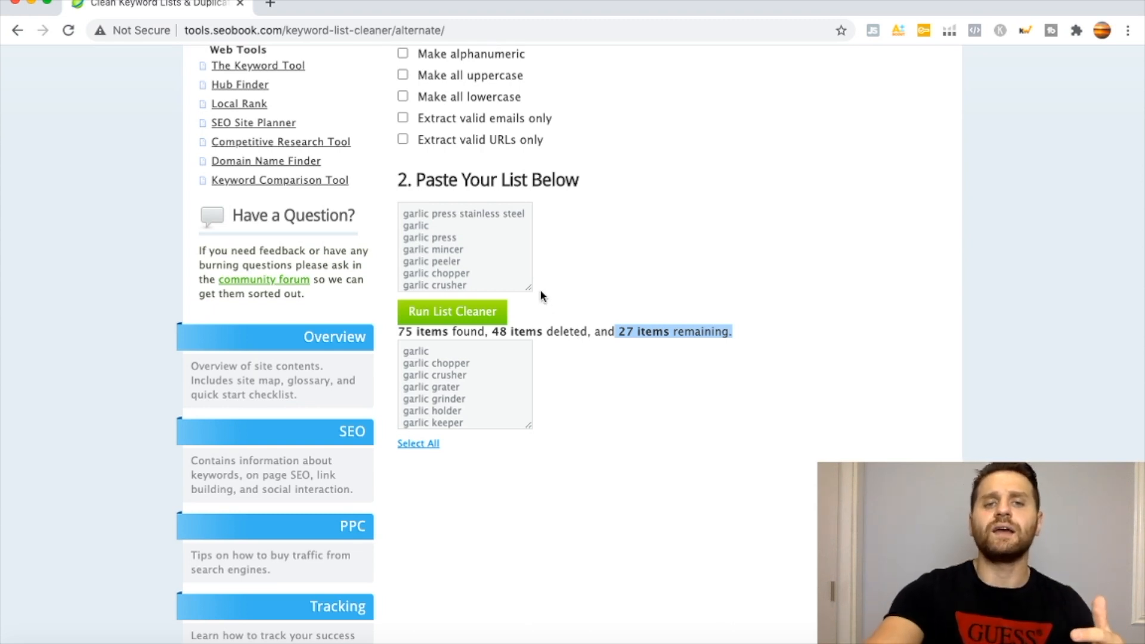
{"action": "left_click", "coordinate": [585, 241]}
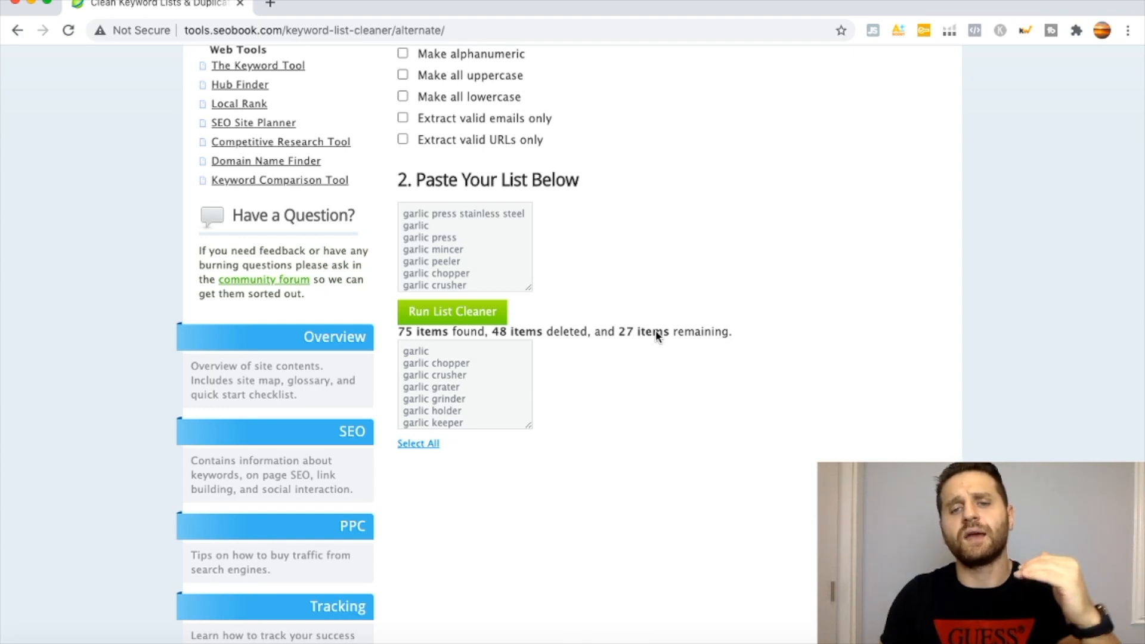
{"action": "scroll", "coordinate": [656, 331], "scroll_direction": "up", "scroll_amount": 1}
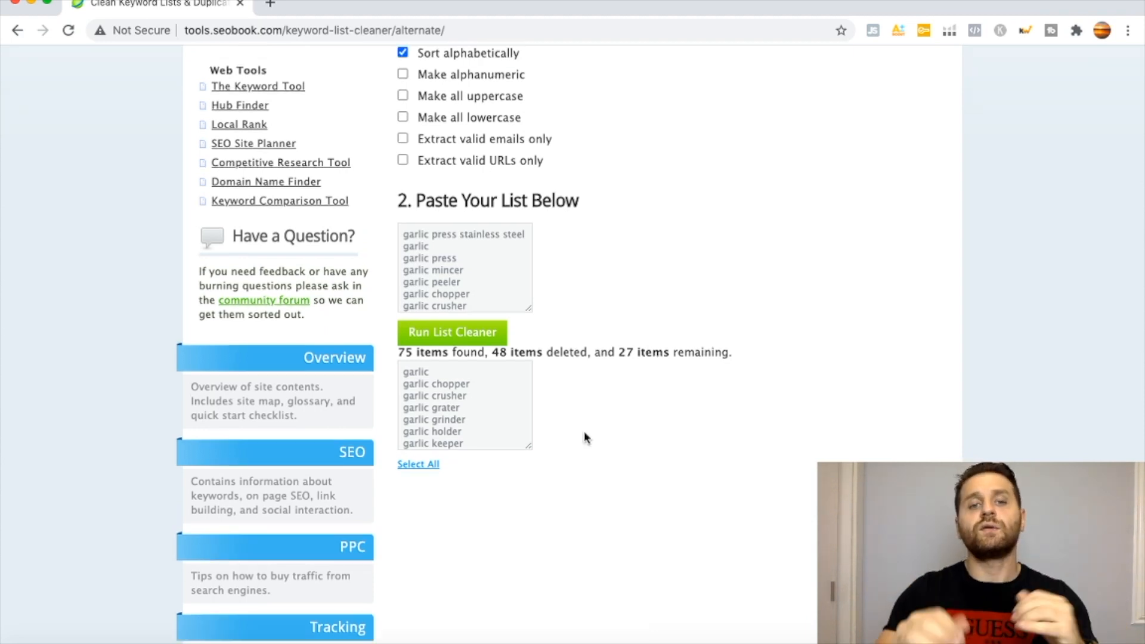
Select the whole cleaned keyword list in the result box.
{"action": "left_click", "coordinate": [410, 465]}
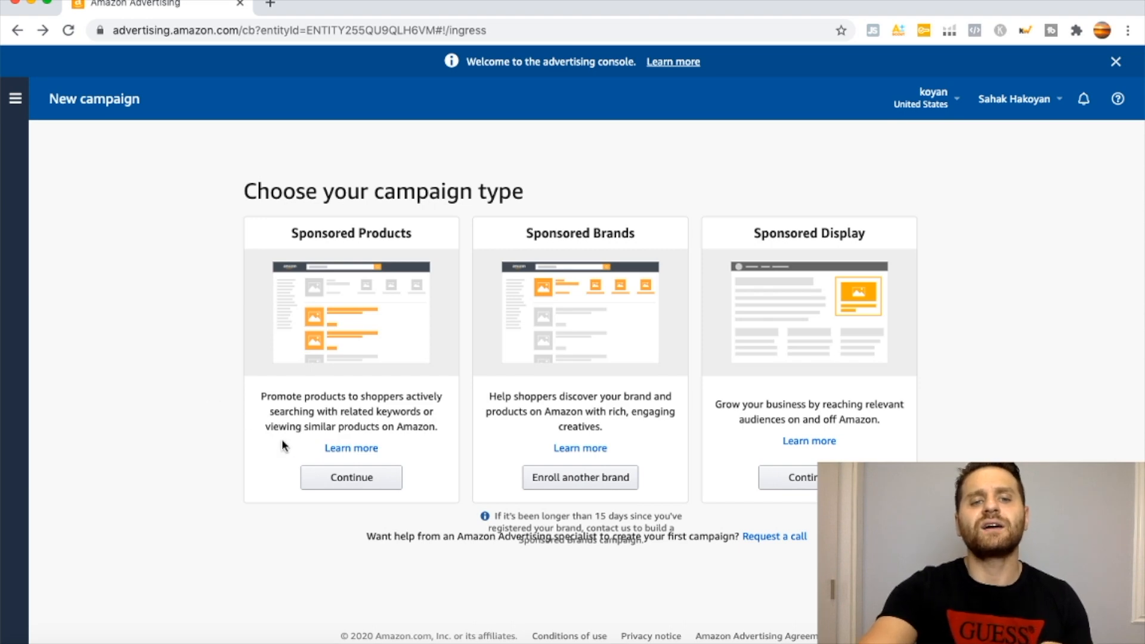
In Amazon Advertising, start a Sponsored Products campaign and name it "Garlic Press - Exact Match".
{"action": "left_click", "coordinate": [321, 480]}
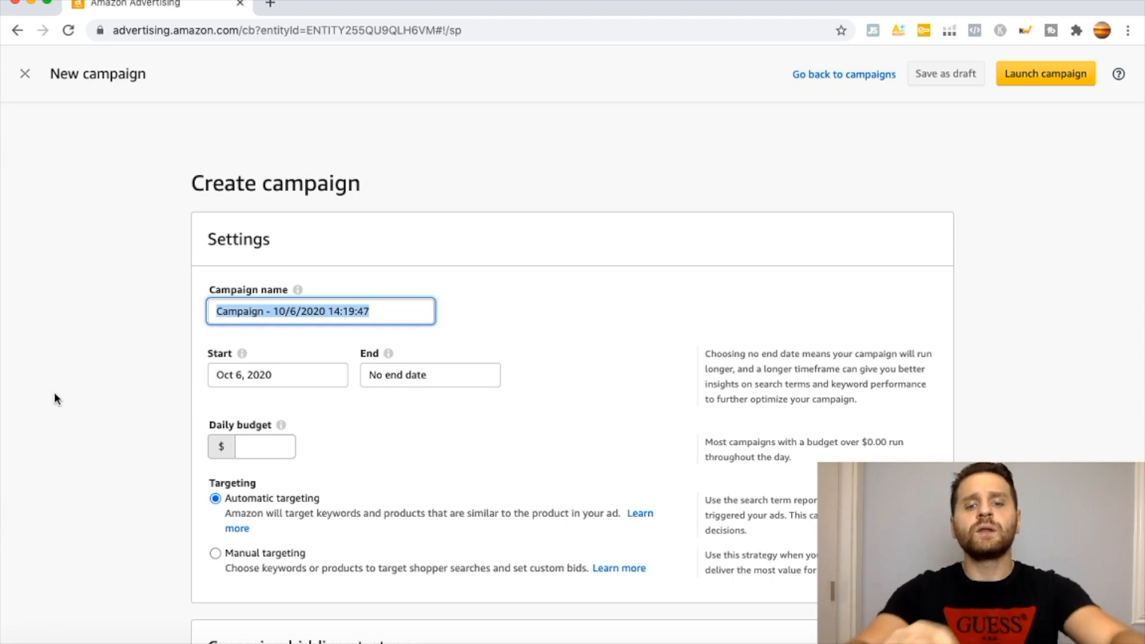
{"action": "type", "text": "G"}
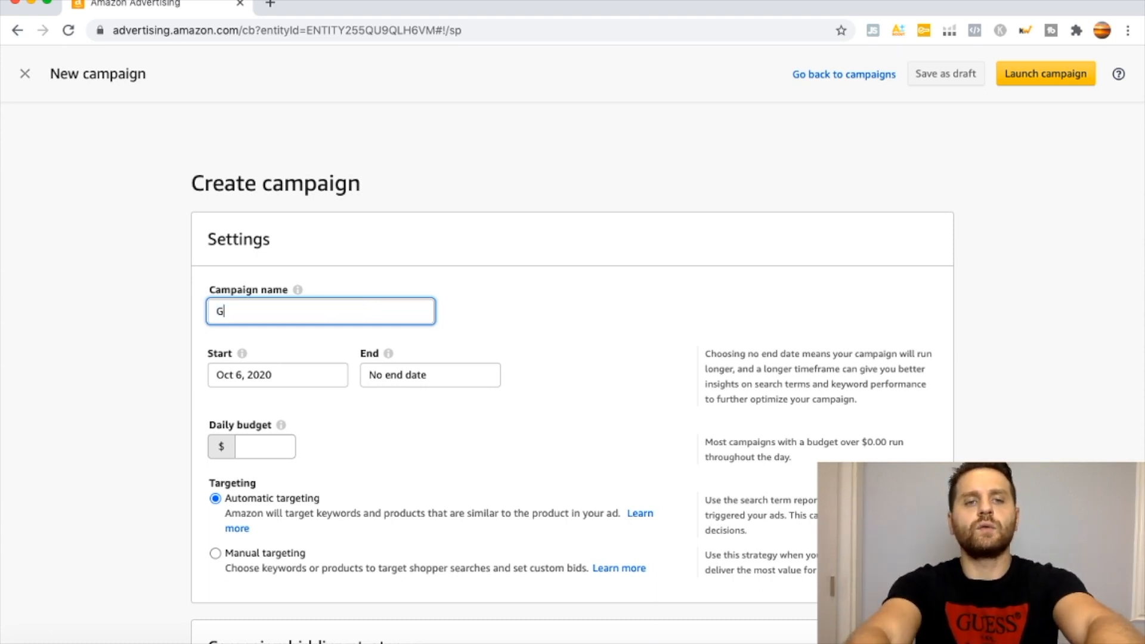
{"action": "type", "text": "arlic Press -"}
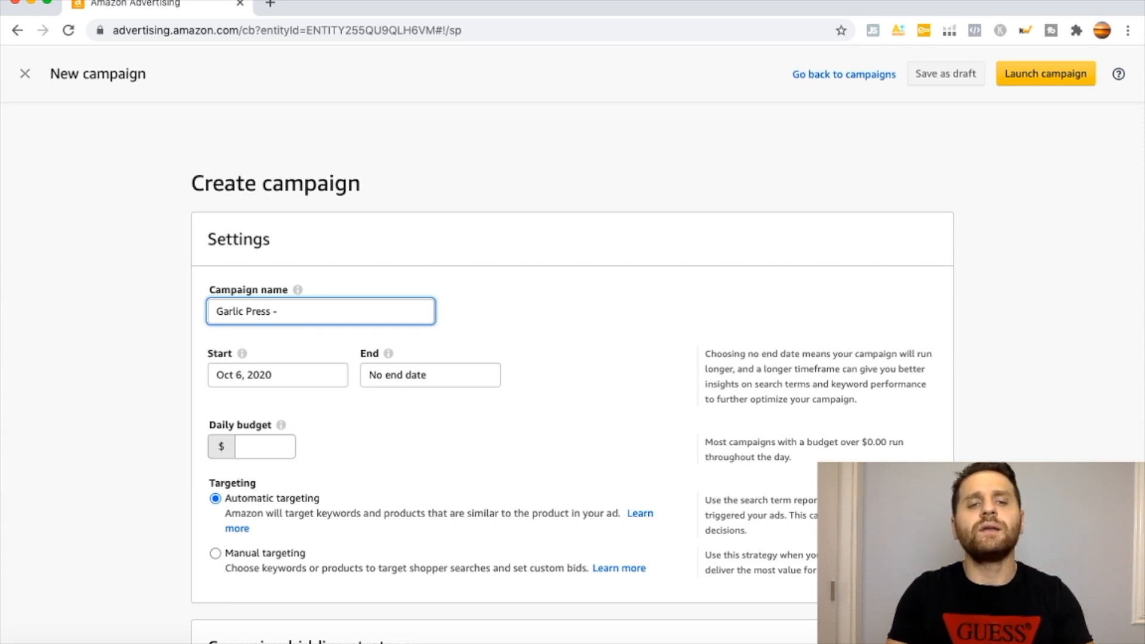
{"action": "type", "text": "Exact Match"}
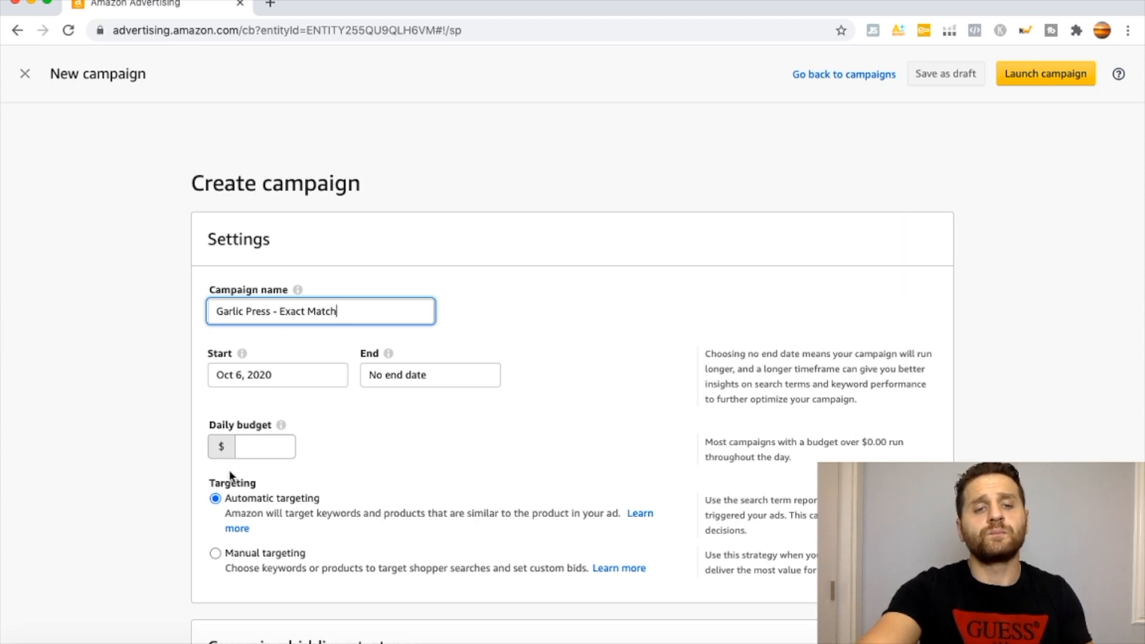
Set the campaign's daily budget to $10 and choose manual targeting.
{"action": "left_click", "coordinate": [251, 445]}
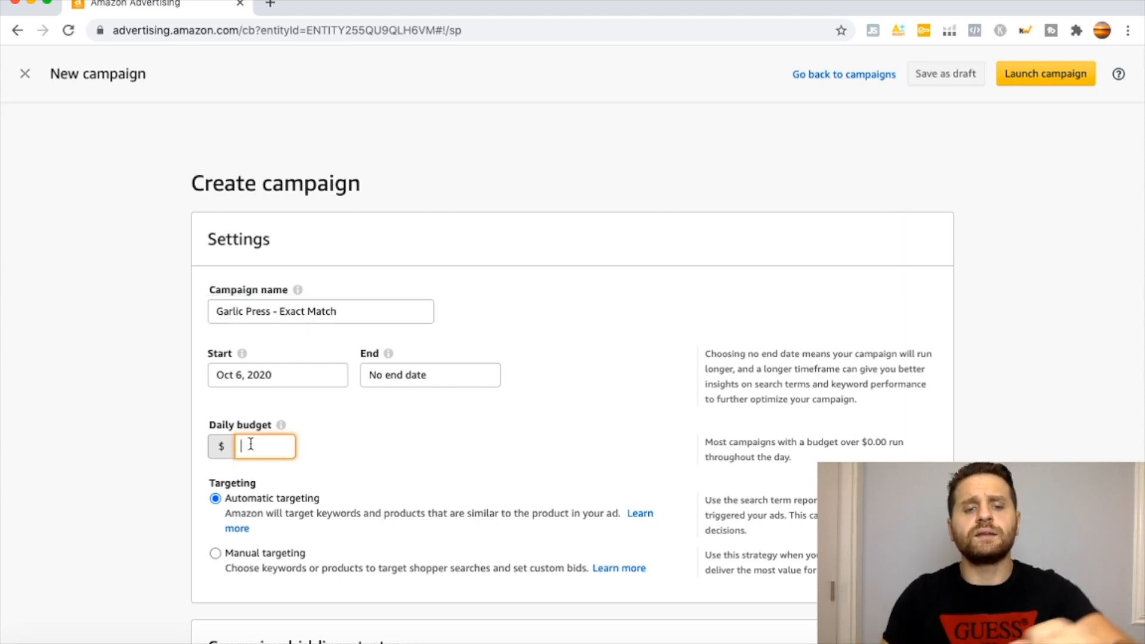
{"action": "type", "text": "10"}
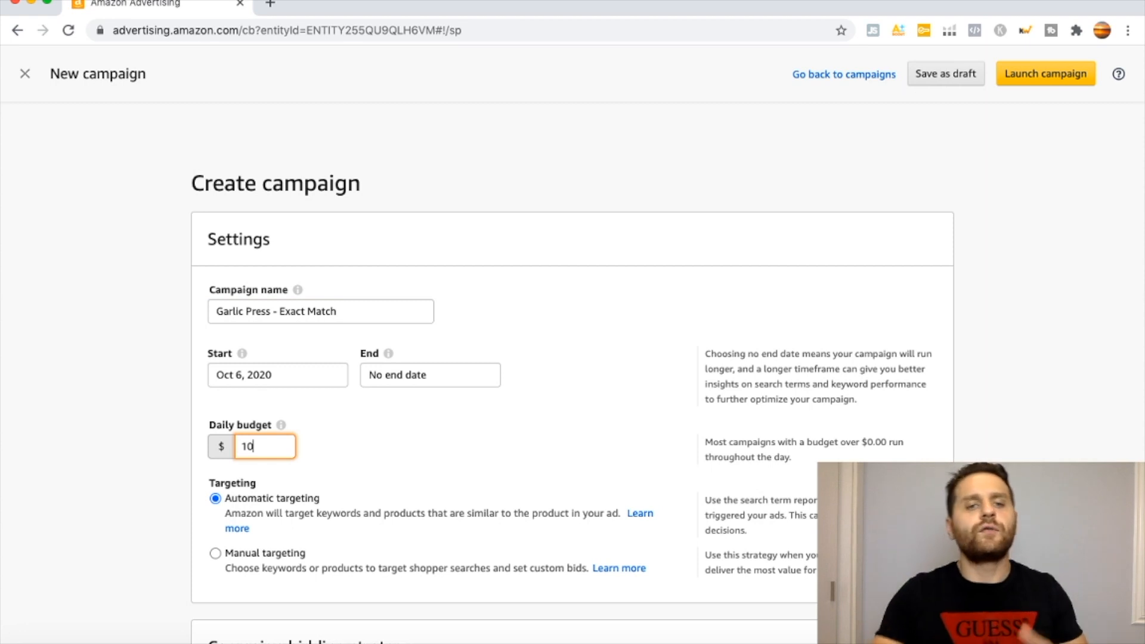
{"action": "left_click", "coordinate": [217, 555]}
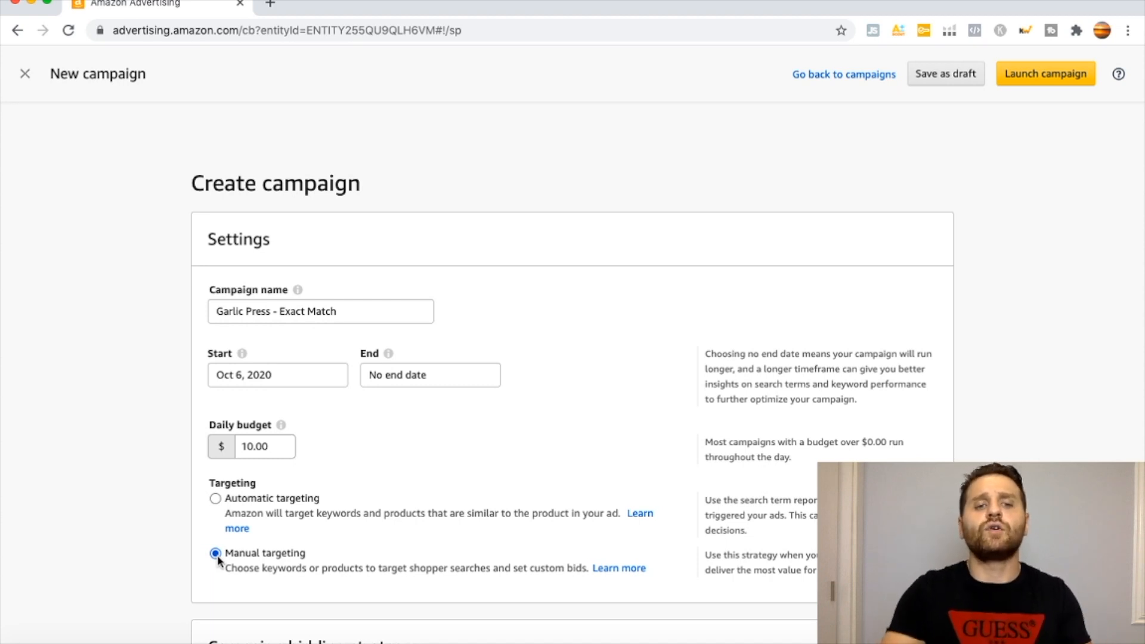
Choose the "Dynamic bids - up and down" bidding strategy and rename the ad group "Garlic Press -".
{"action": "scroll", "coordinate": [217, 558], "scroll_direction": "down", "scroll_amount": 6}
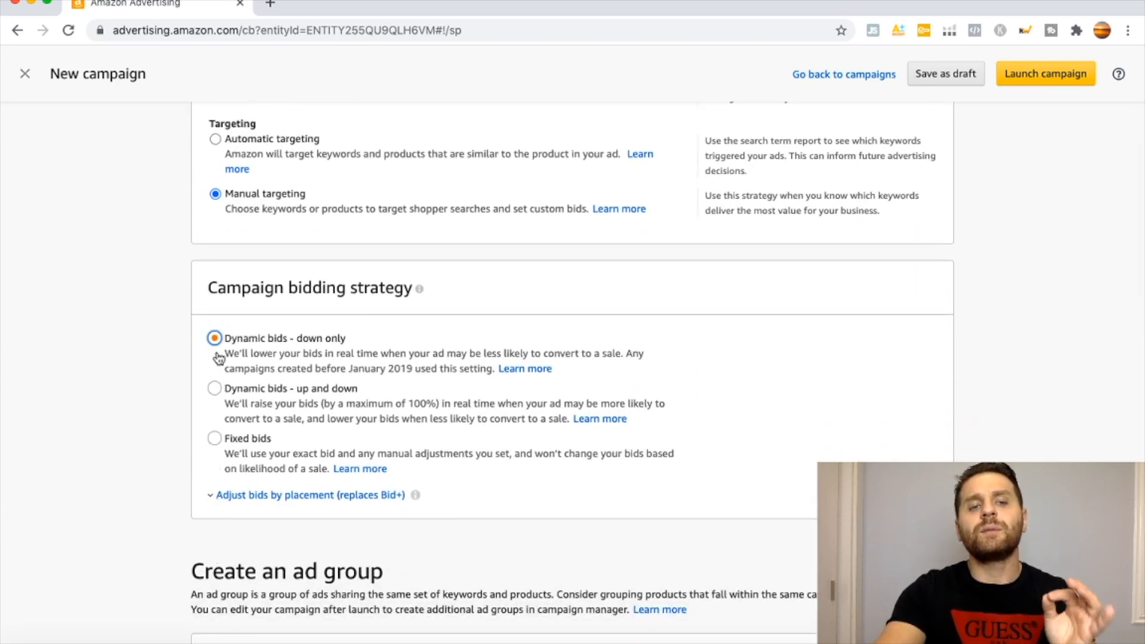
{"action": "left_click", "coordinate": [225, 391]}
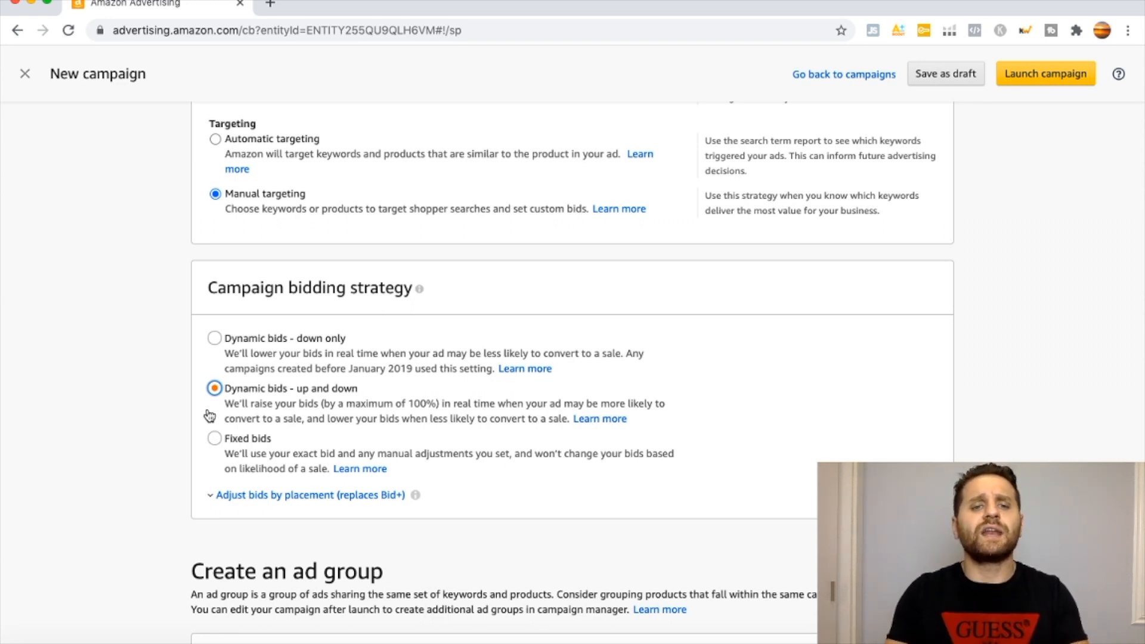
{"action": "scroll", "coordinate": [208, 416], "scroll_direction": "down", "scroll_amount": 5}
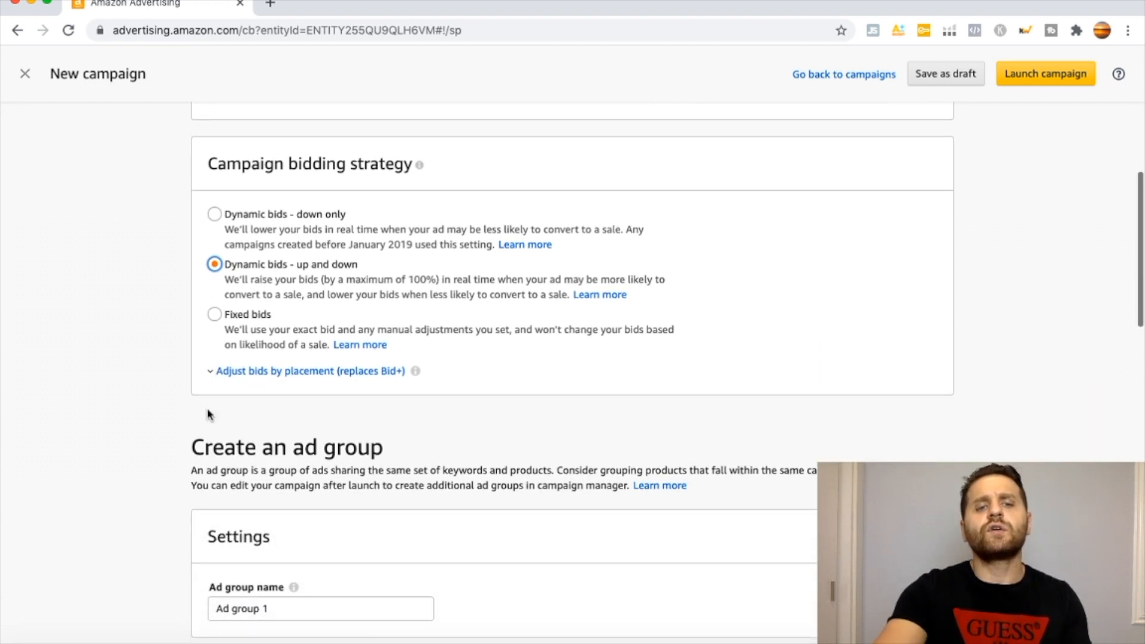
{"action": "left_click", "coordinate": [274, 594]}
{"action": "left_click_drag", "start_coordinate": [273, 594], "coordinate": [165, 574]}
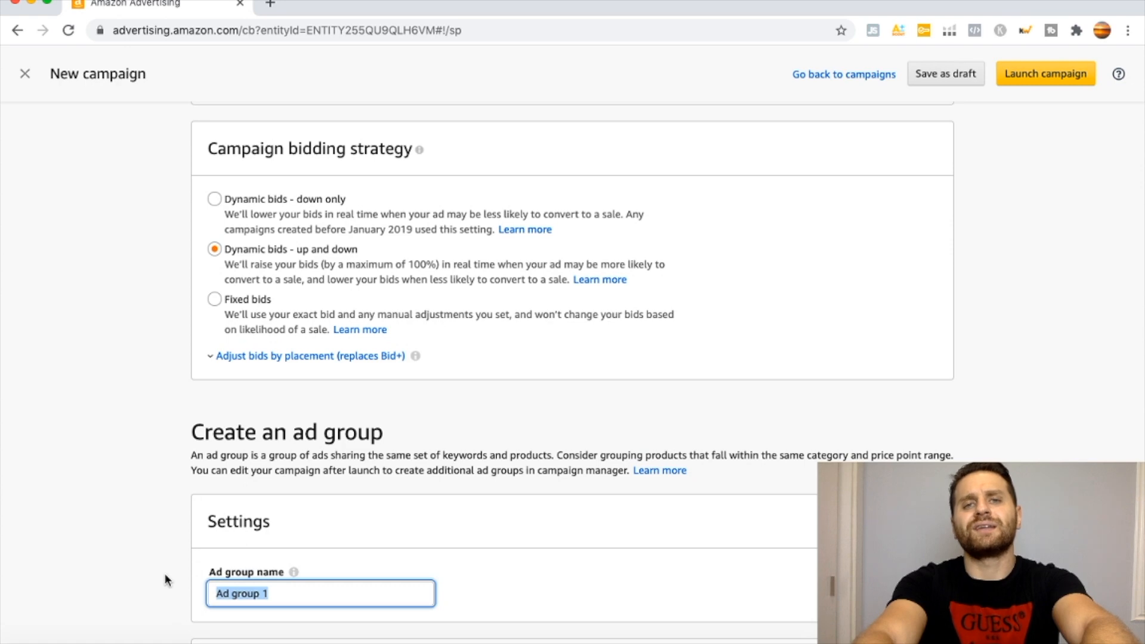
{"action": "scroll", "coordinate": [165, 579], "scroll_direction": "down", "scroll_amount": 10}
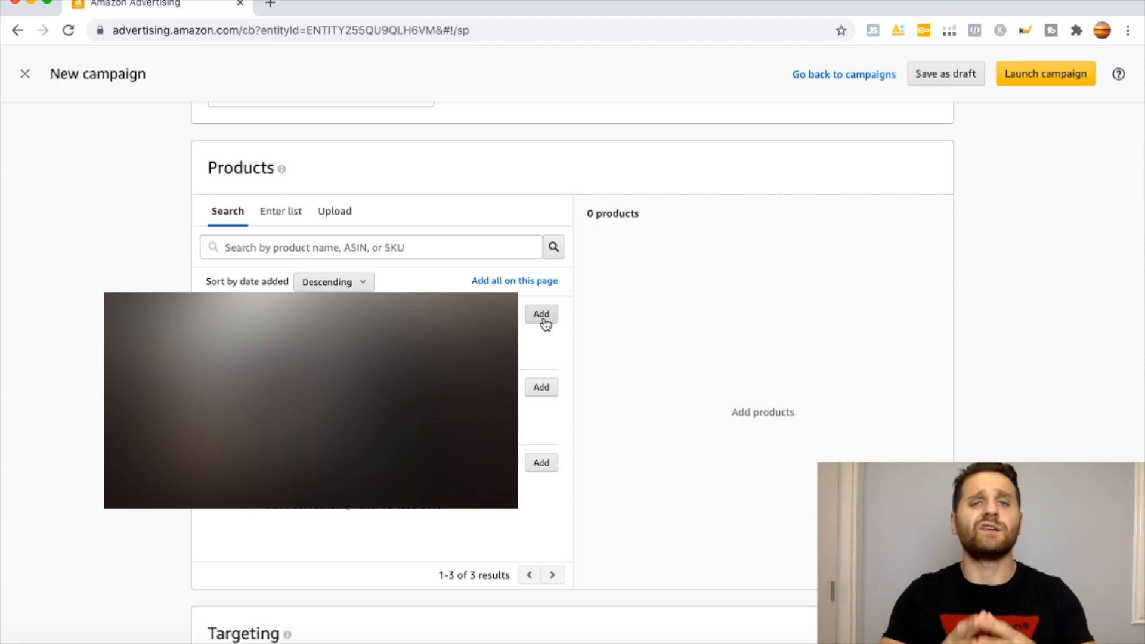
Choose keyword targeting for the ad group and limit the entered keyword list to the Exact match type.
{"action": "scroll", "coordinate": [55, 295], "scroll_direction": "down", "scroll_amount": 10}
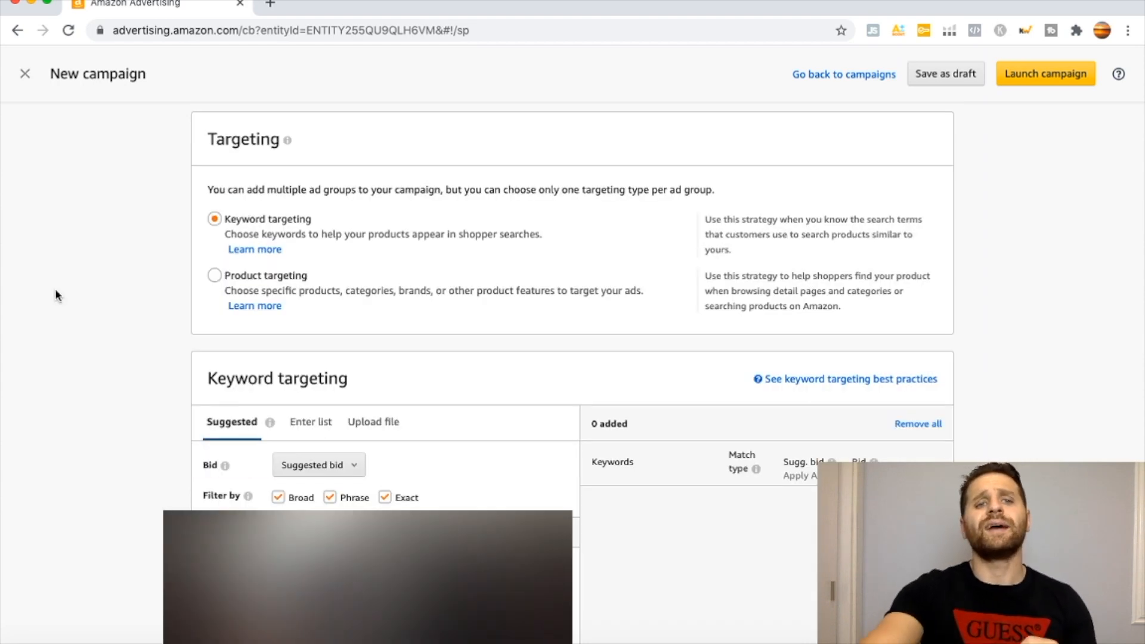
{"action": "left_click", "coordinate": [219, 220]}
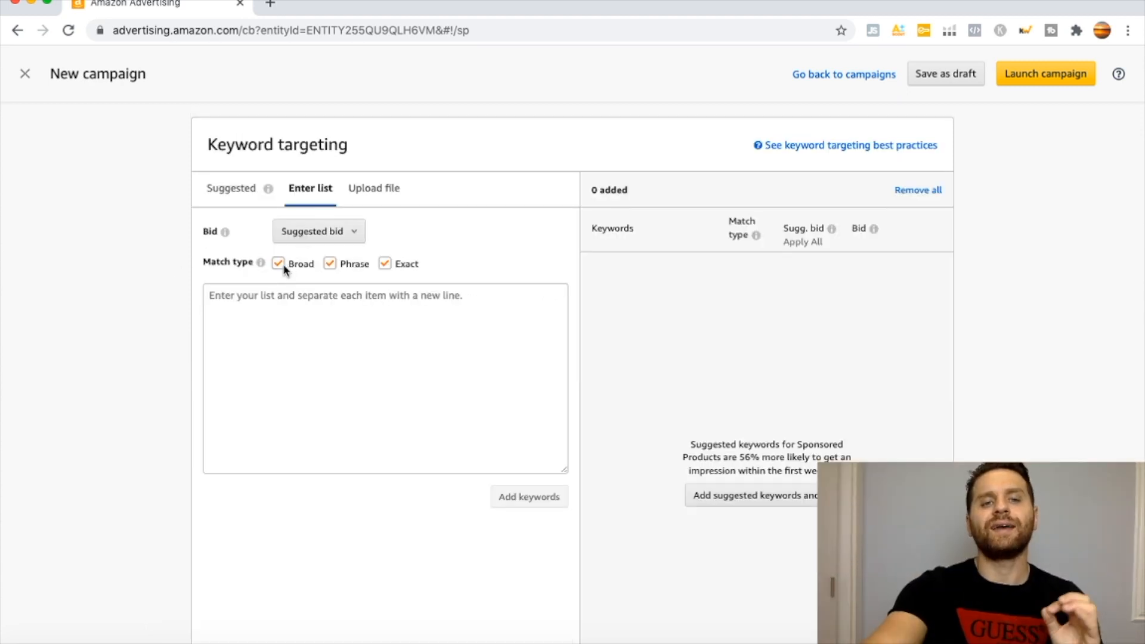
{"action": "left_click", "coordinate": [281, 265]}
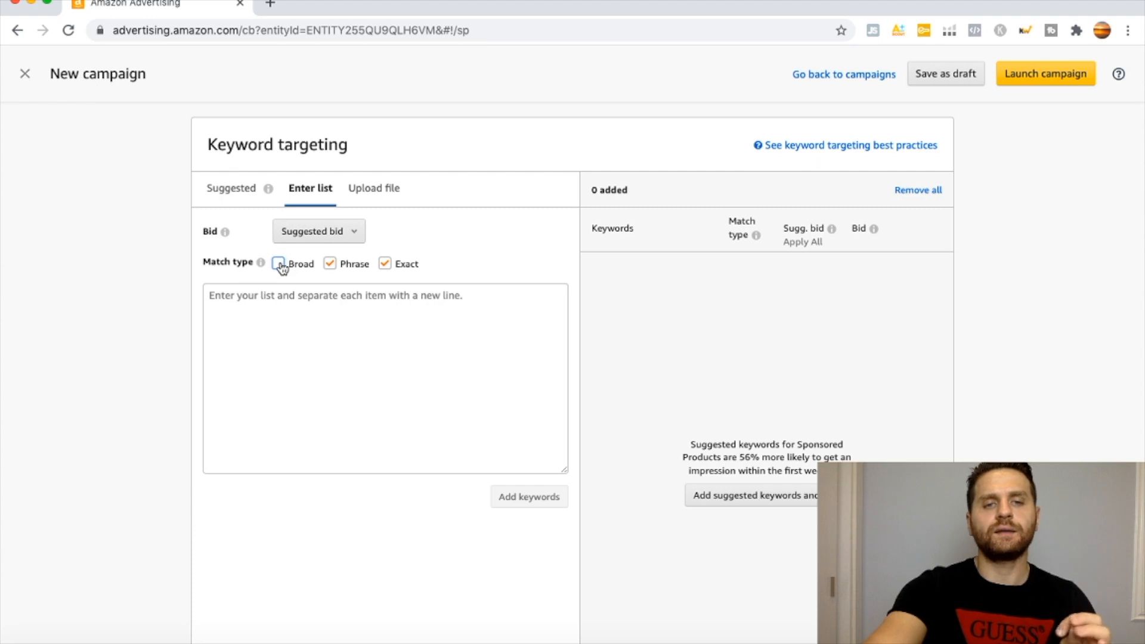
{"action": "left_click", "coordinate": [330, 263]}
Paste the cleaned garlic press keyword list and add its keywords to the ad group.
{"action": "left_click", "coordinate": [366, 326]}
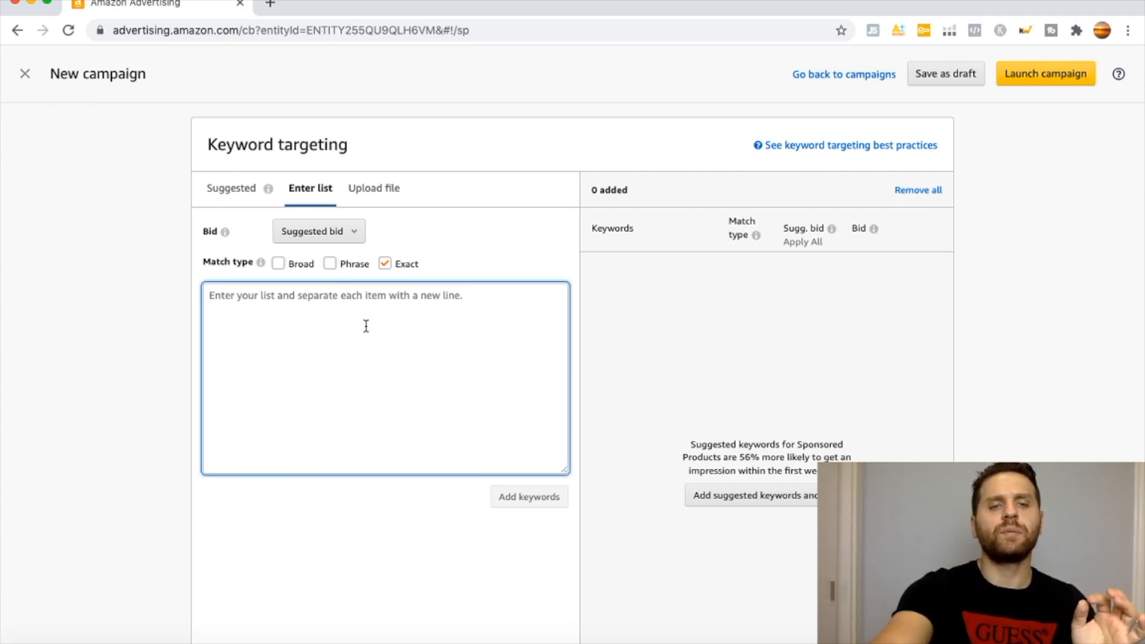
{"action": "key", "text": "ctrl+v"}
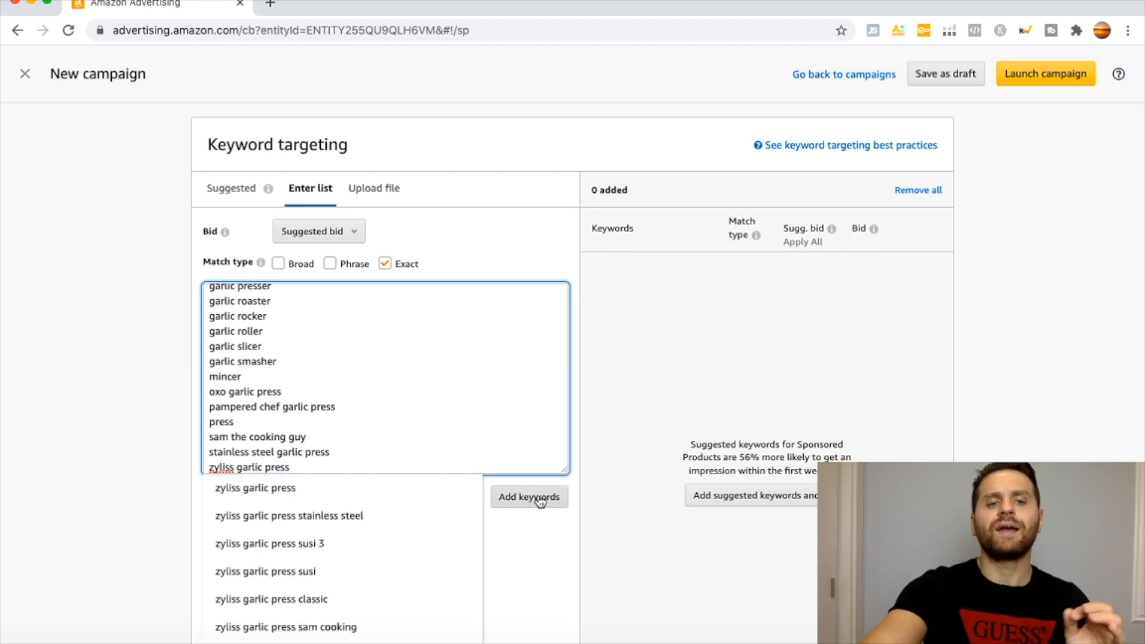
{"action": "left_click", "coordinate": [538, 493]}
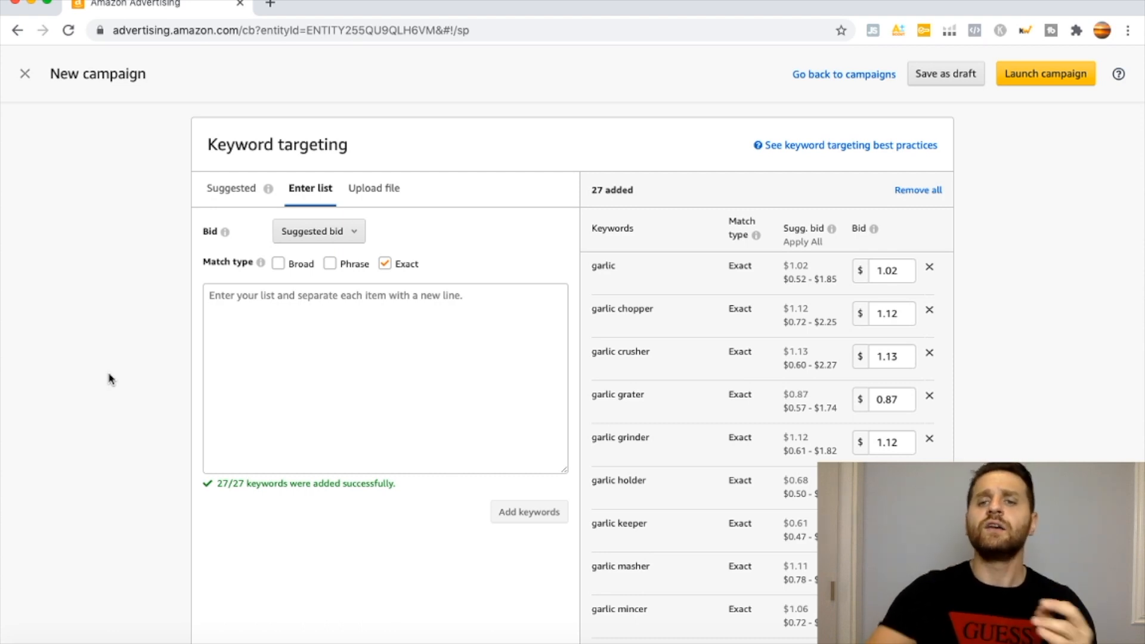
Launch the campaign and open the keyword targeting of its "Garlic Press -" ad group.
{"action": "left_click", "coordinate": [1010, 77]}
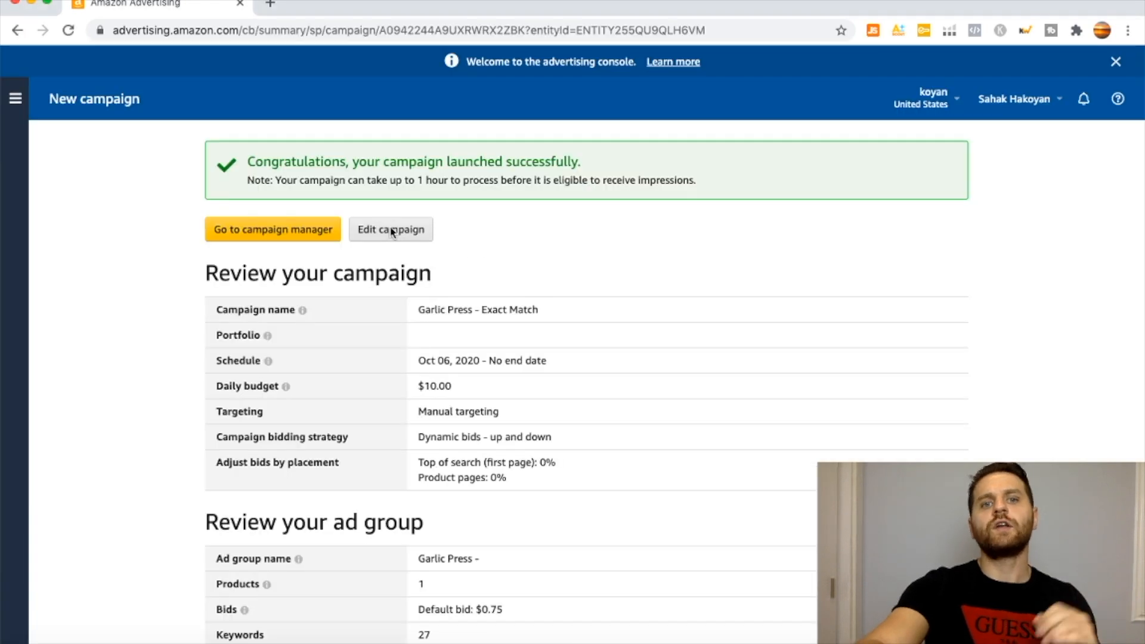
{"action": "left_click", "coordinate": [387, 236]}
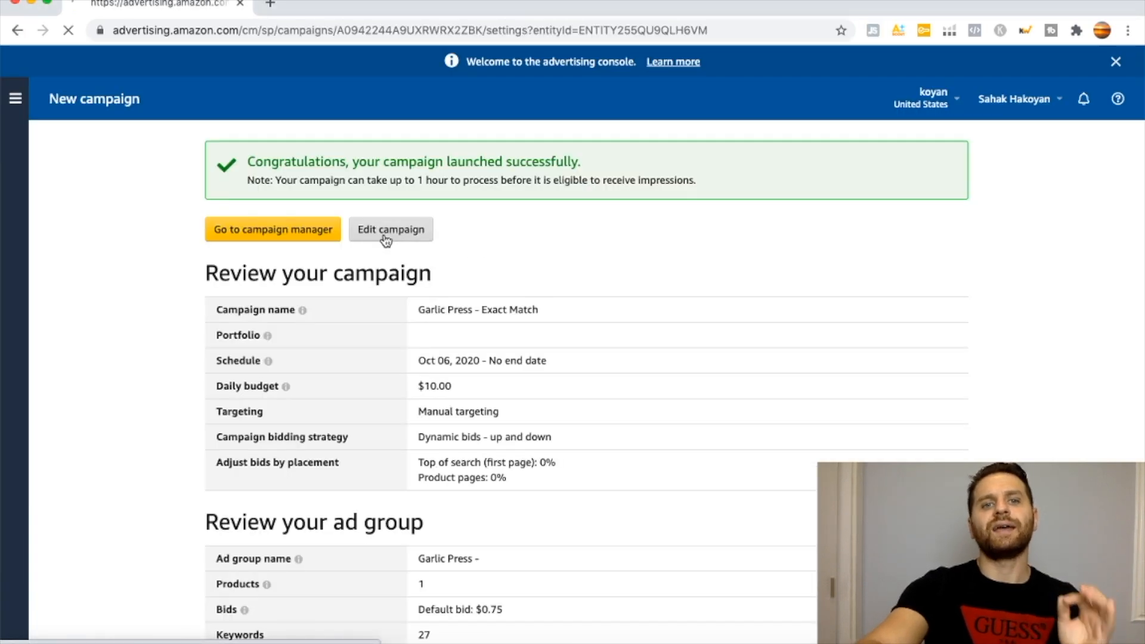
{"action": "left_click", "coordinate": [88, 244]}
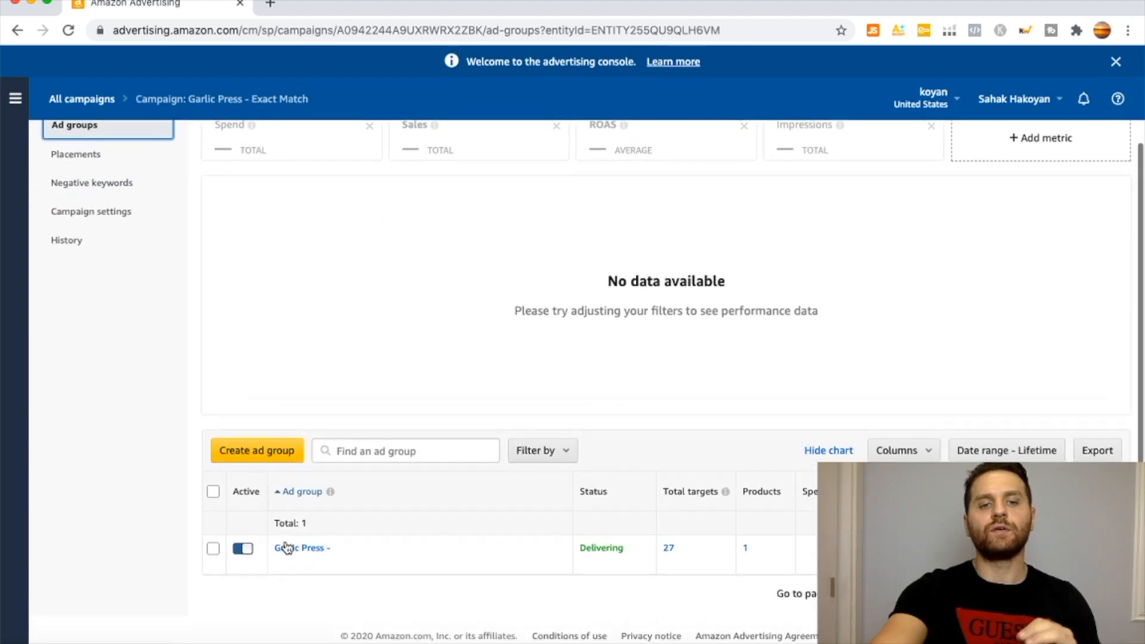
{"action": "left_click", "coordinate": [285, 553]}
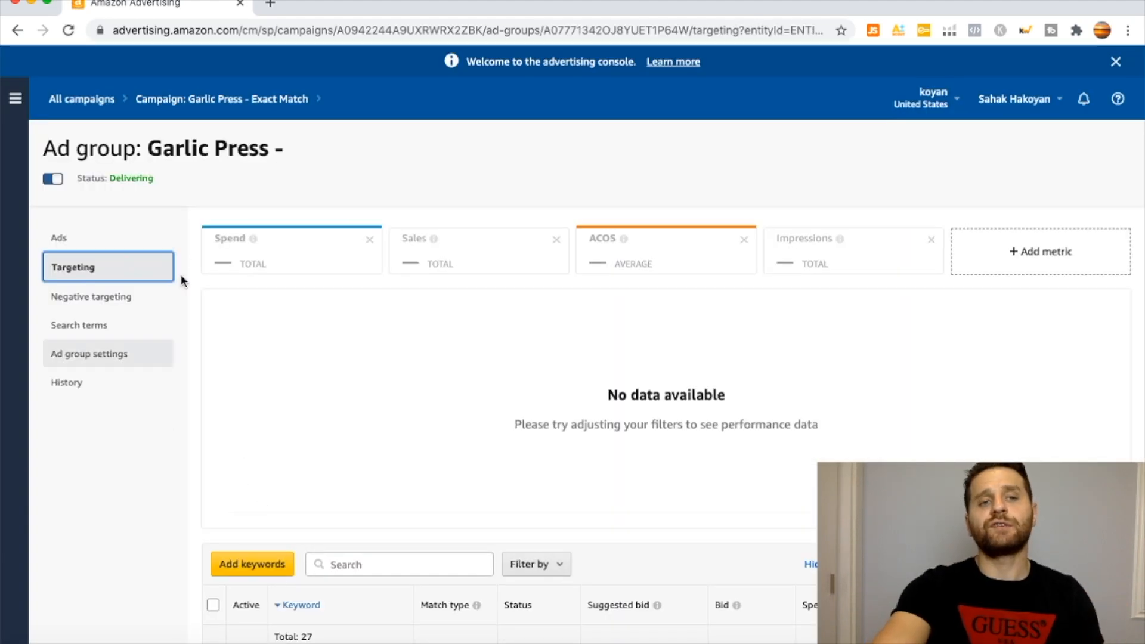
{"action": "left_click_drag", "start_coordinate": [148, 146], "coordinate": [299, 153]}
{"action": "left_click", "coordinate": [299, 150]}
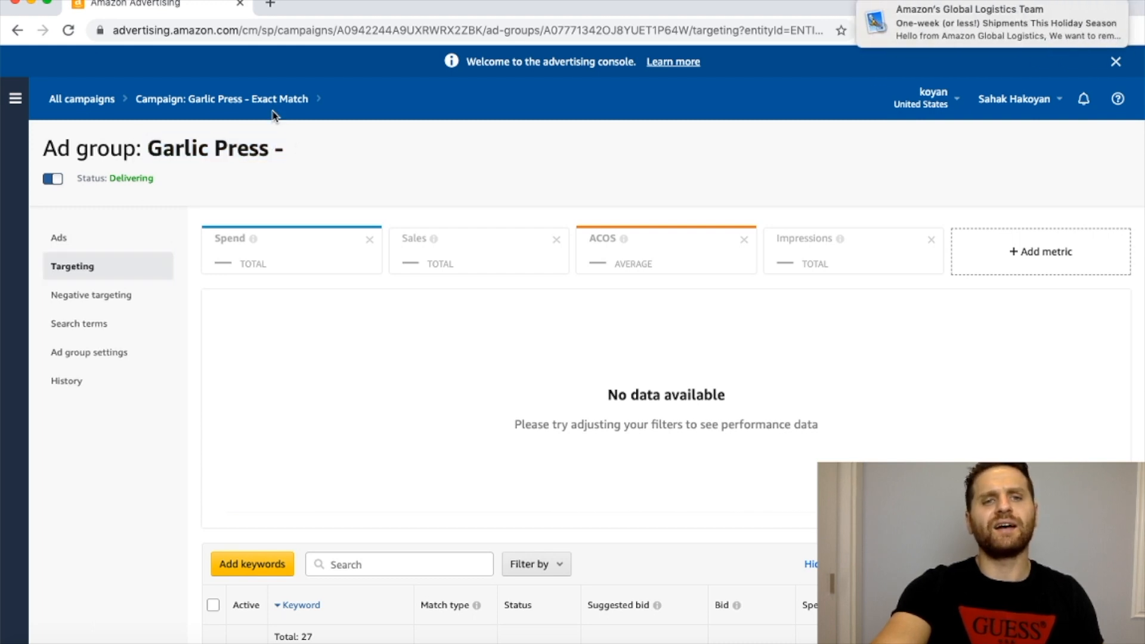
{"action": "mouse_move", "coordinate": [983, 28]}
{"action": "left_click", "coordinate": [1097, 7]}
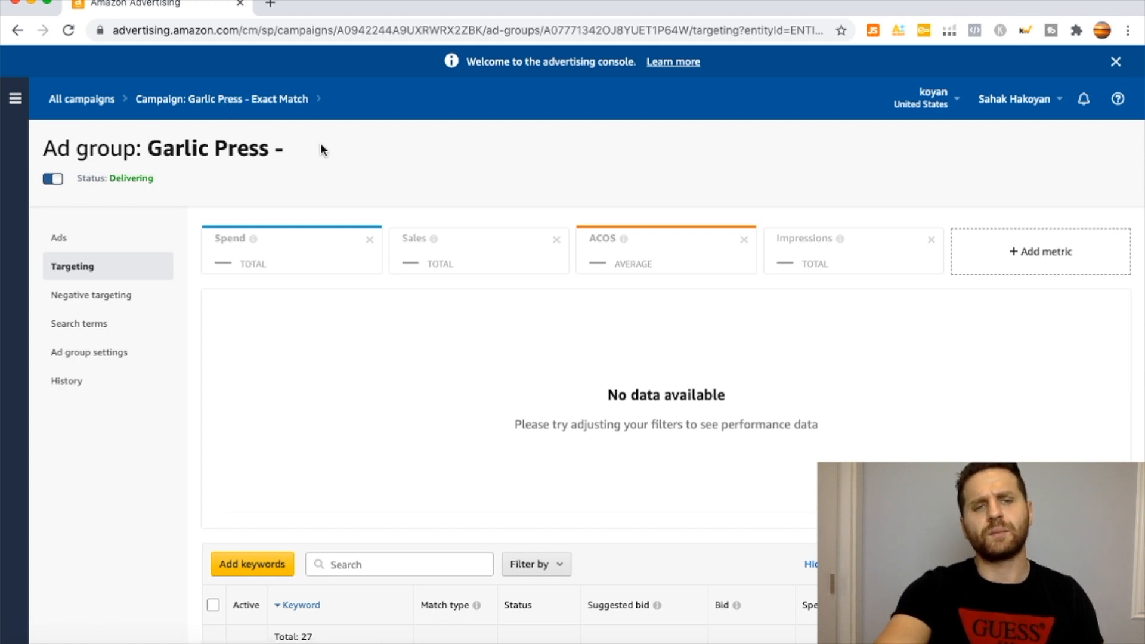
Apply the suggested bid to all keywords in the ad group and check the bids down the list.
{"action": "scroll", "coordinate": [322, 150], "scroll_direction": "down", "scroll_amount": 5}
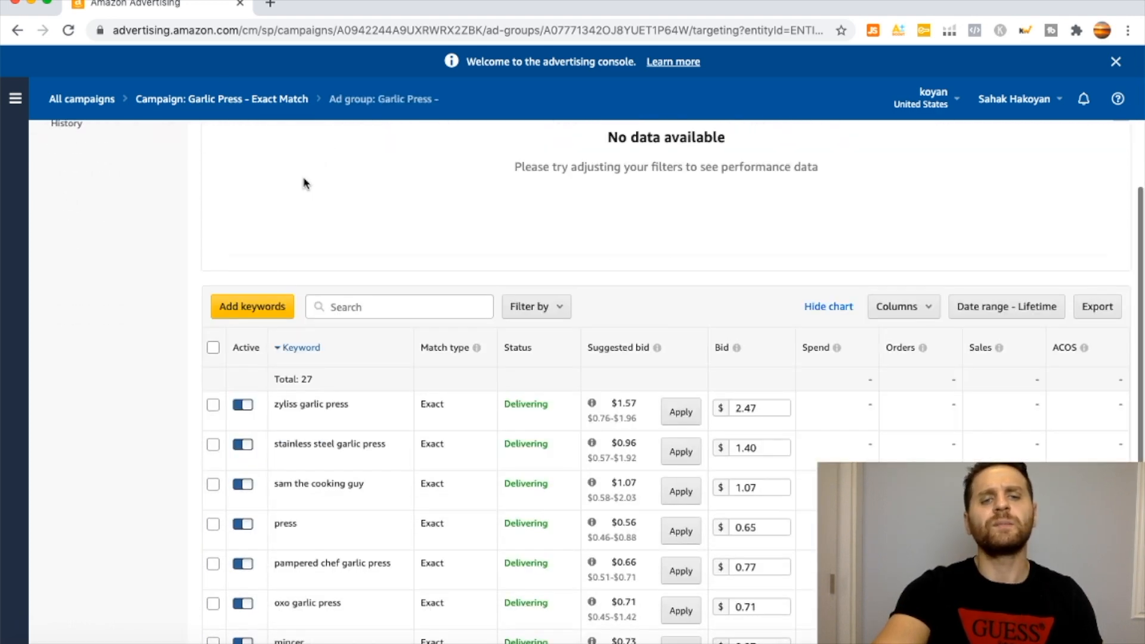
{"action": "scroll", "coordinate": [266, 256], "scroll_direction": "down", "scroll_amount": 3}
{"action": "scroll", "coordinate": [129, 316], "scroll_direction": "down", "scroll_amount": 3}
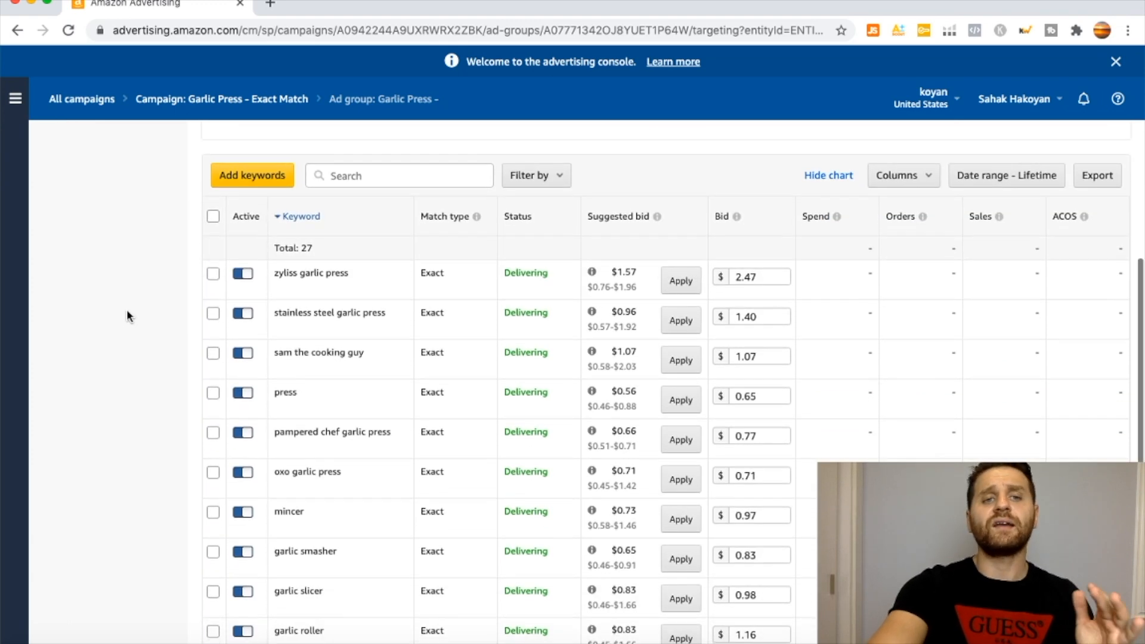
{"action": "scroll", "coordinate": [129, 316], "scroll_direction": "up", "scroll_amount": 2}
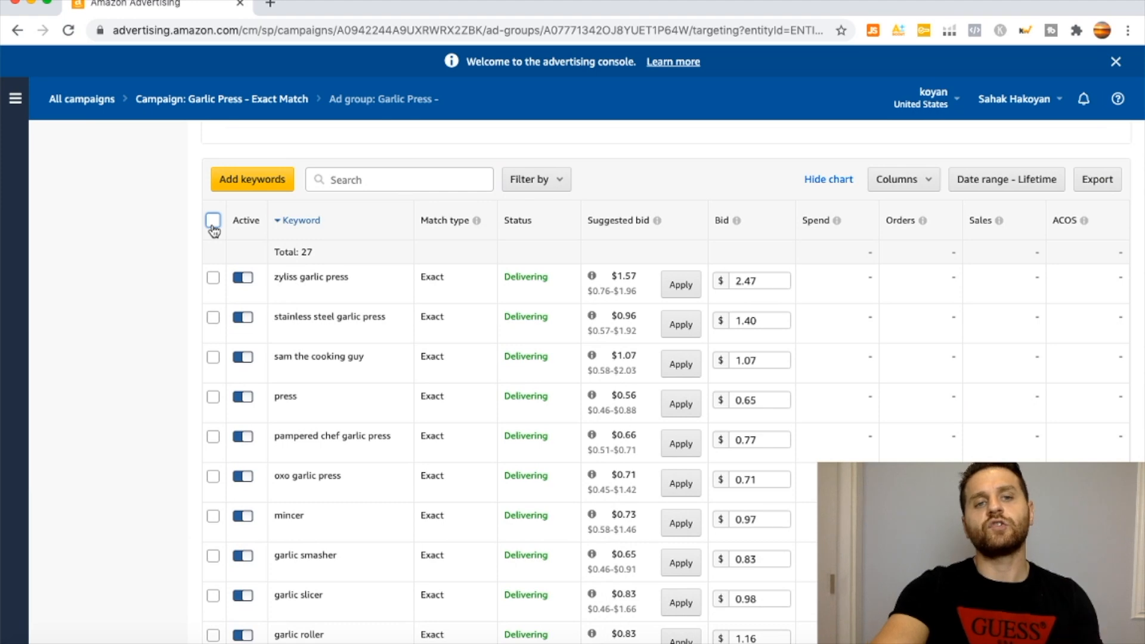
{"action": "left_click", "coordinate": [212, 223]}
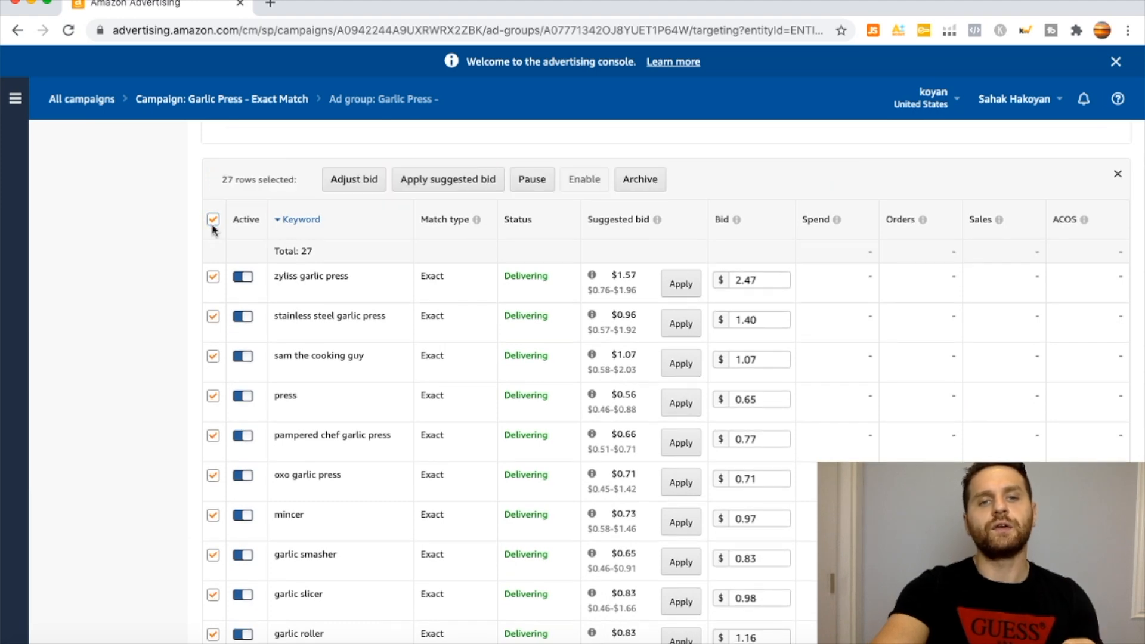
{"action": "left_click", "coordinate": [444, 180]}
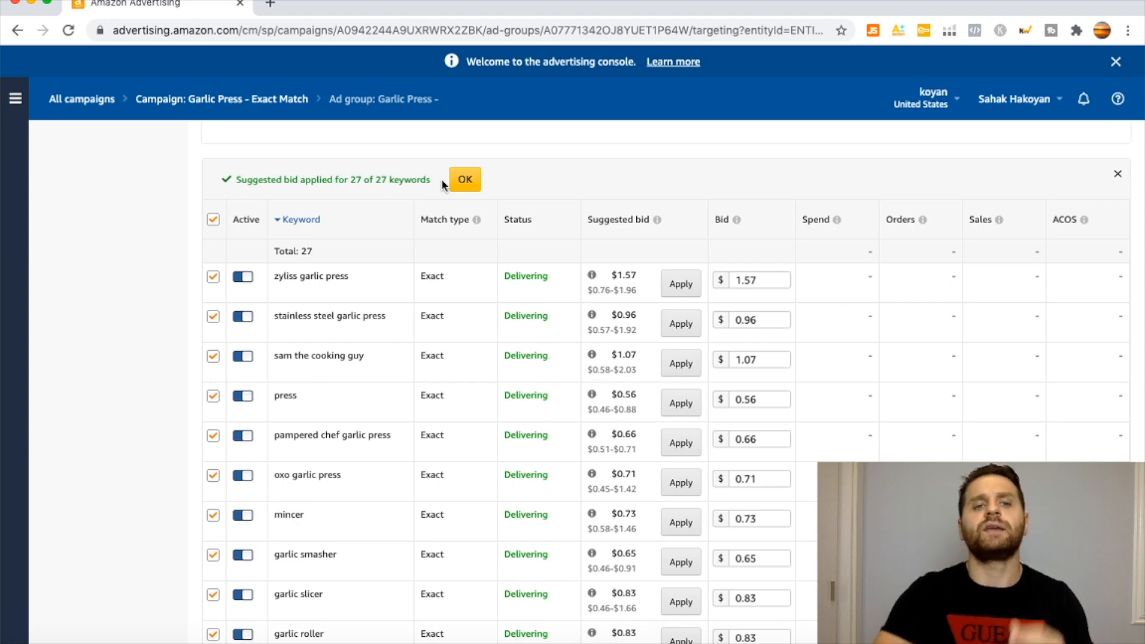
{"action": "left_click", "coordinate": [464, 181]}
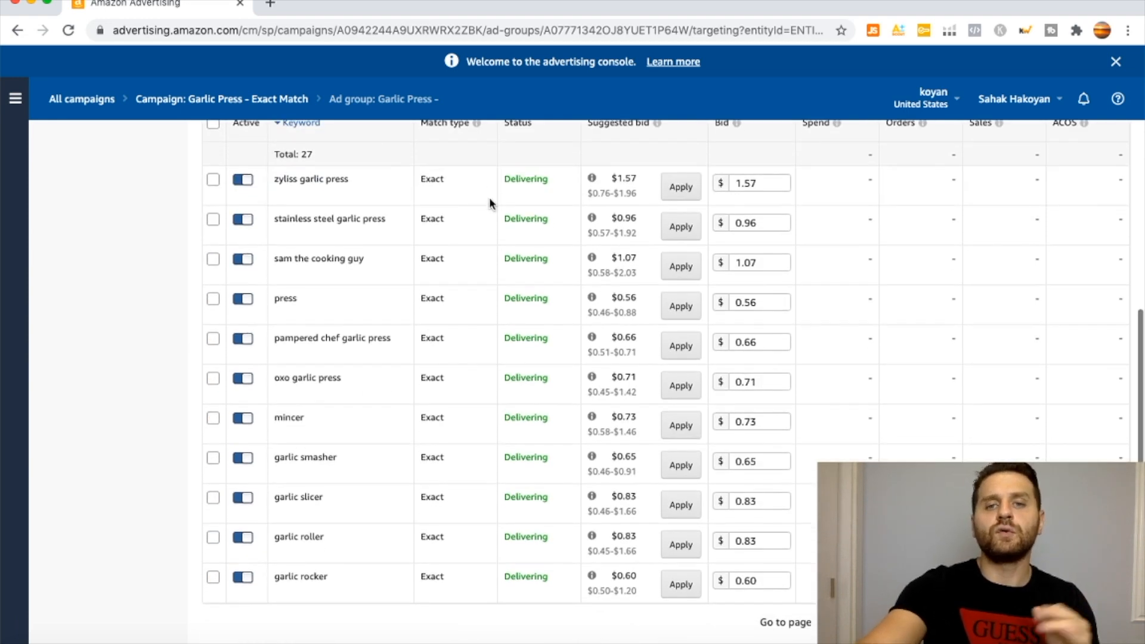
{"action": "scroll", "coordinate": [645, 299], "scroll_direction": "down", "scroll_amount": 3}
{"action": "scroll", "coordinate": [644, 299], "scroll_direction": "down", "scroll_amount": 10}
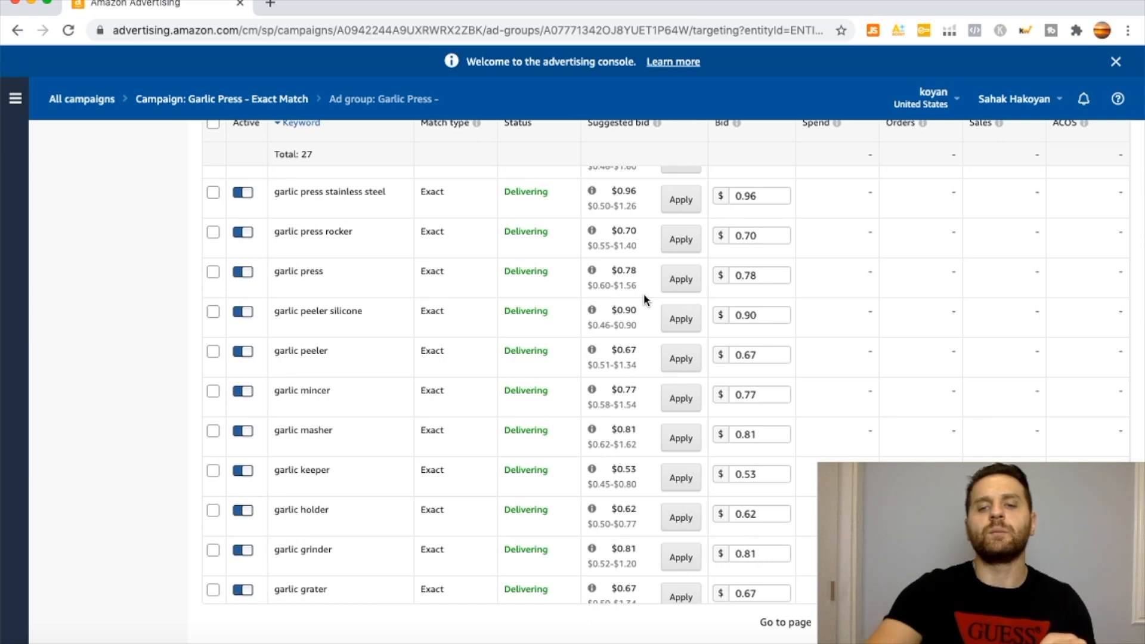
{"action": "scroll", "coordinate": [643, 293], "scroll_direction": "down", "scroll_amount": 3}
{"action": "scroll", "coordinate": [644, 299], "scroll_direction": "down", "scroll_amount": 1}
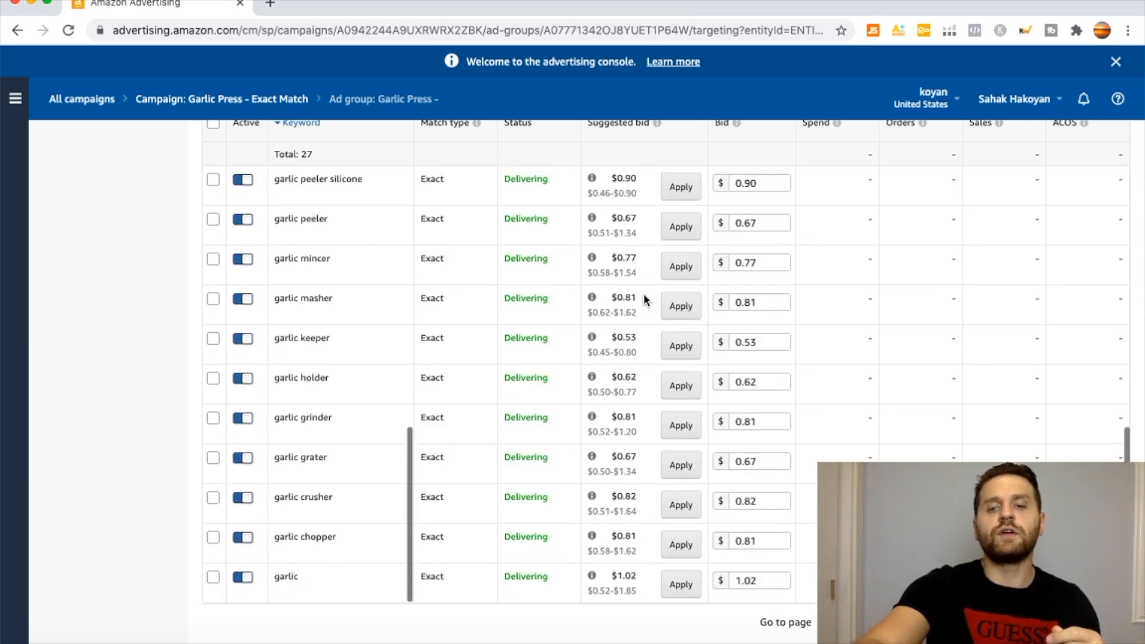
Increase the bids of all keywords in the ad group by 5% and save the adjustment.
{"action": "scroll", "coordinate": [644, 303], "scroll_direction": "up", "scroll_amount": 15}
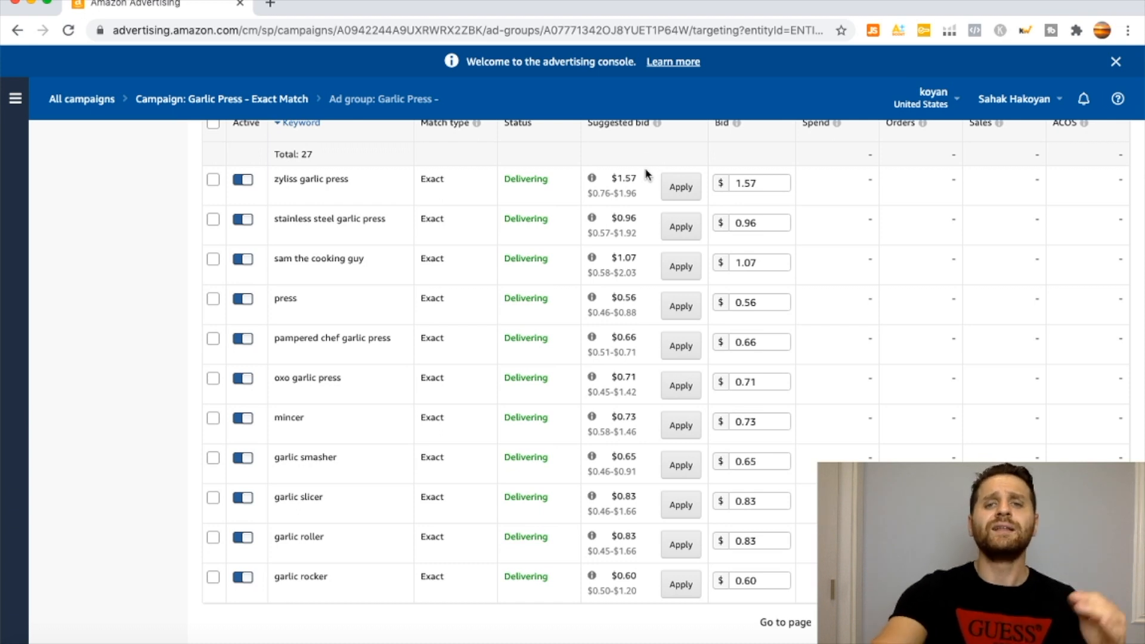
{"action": "scroll", "coordinate": [649, 179], "scroll_direction": "up", "scroll_amount": 1}
{"action": "left_click", "coordinate": [213, 143]}
{"action": "scroll", "coordinate": [166, 186], "scroll_direction": "up", "scroll_amount": 2}
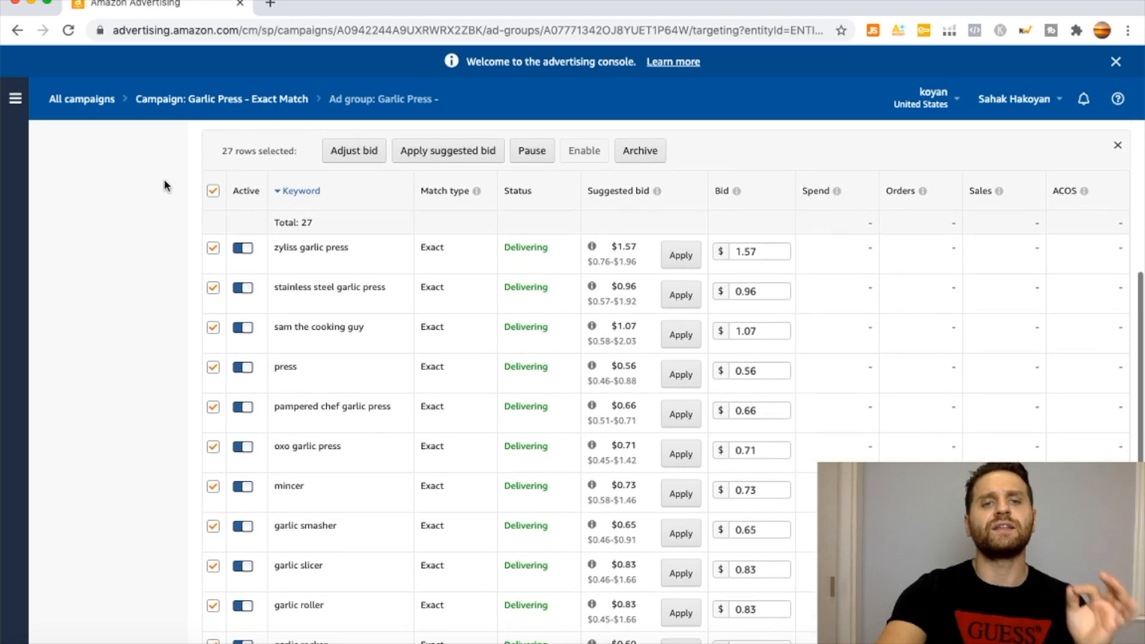
{"action": "left_click", "coordinate": [335, 149]}
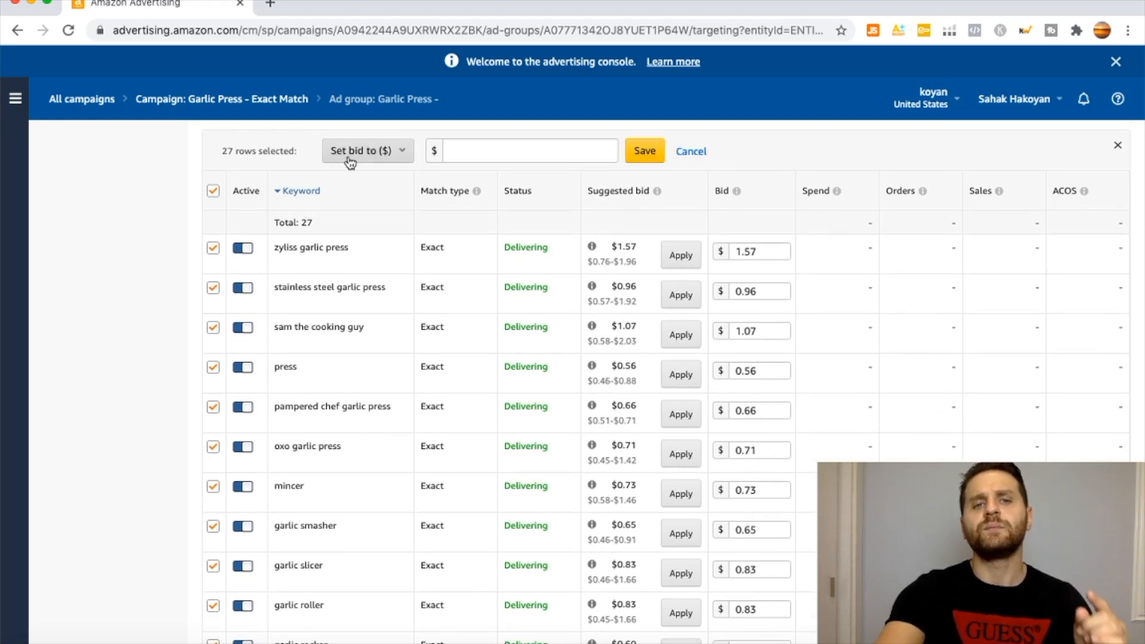
{"action": "left_click", "coordinate": [350, 152]}
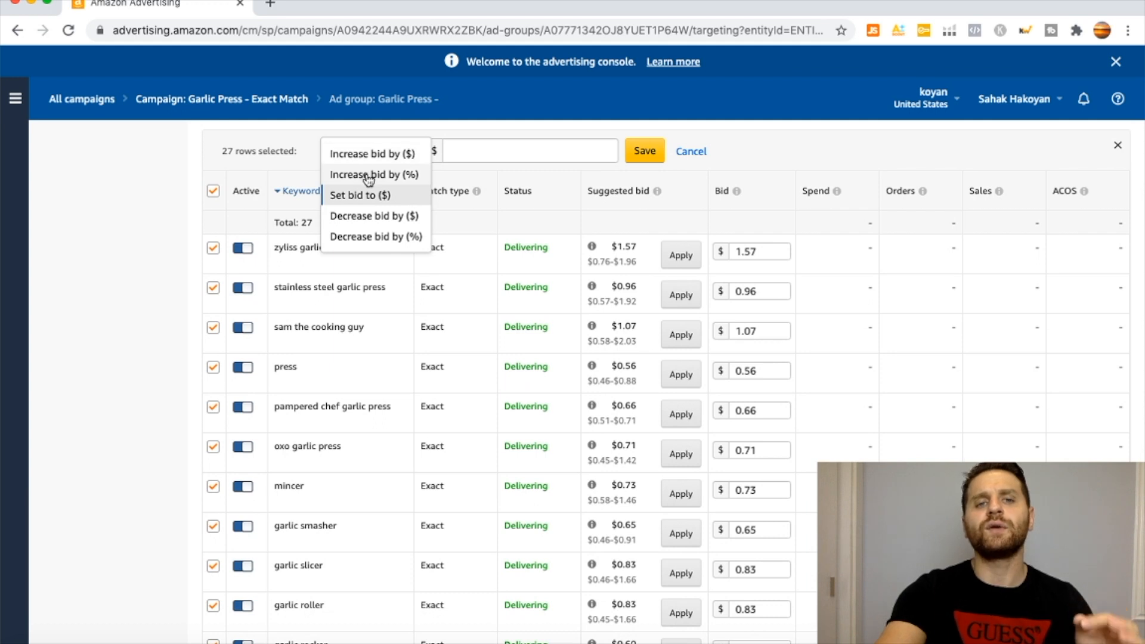
{"action": "left_click", "coordinate": [367, 174]}
{"action": "left_click", "coordinate": [488, 151]}
{"action": "type", "text": "5"}
{"action": "left_click", "coordinate": [690, 155]}
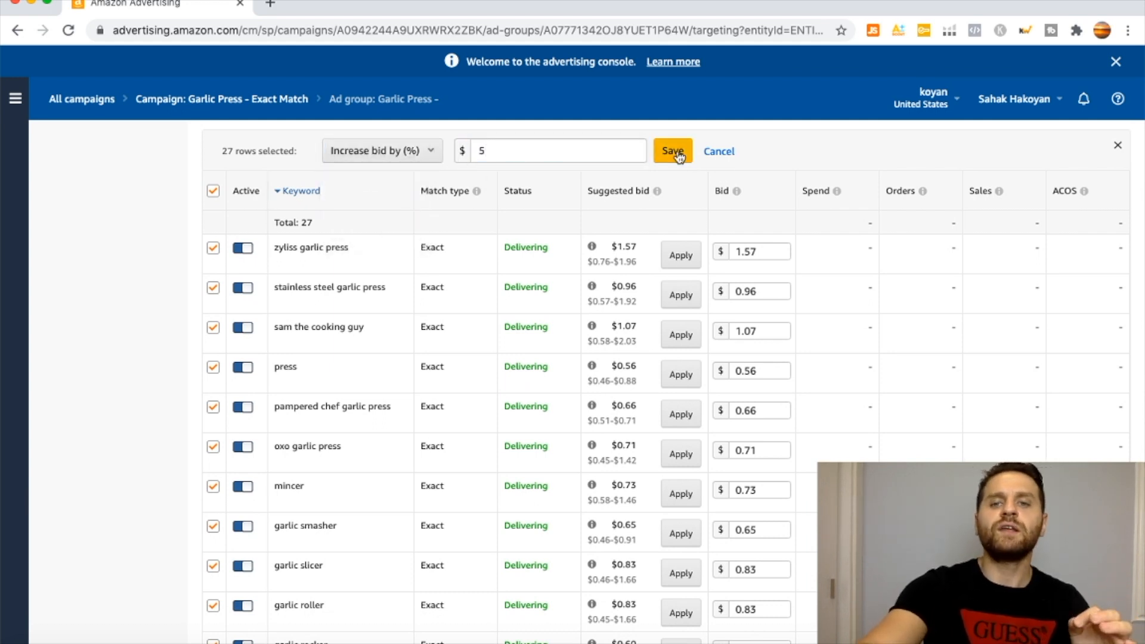